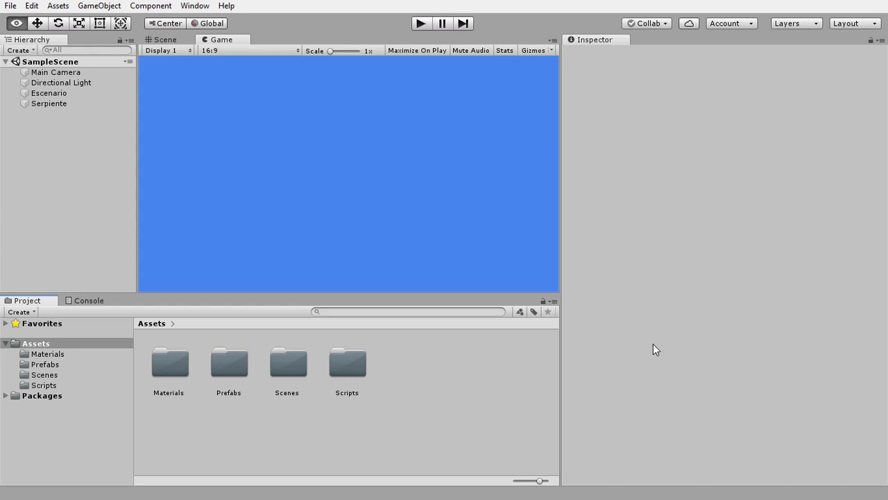
# - Create a UI > Text object, which adds a Canvas and EventSystem, then select the Canvas
pyautogui.rightClick(40, 126)
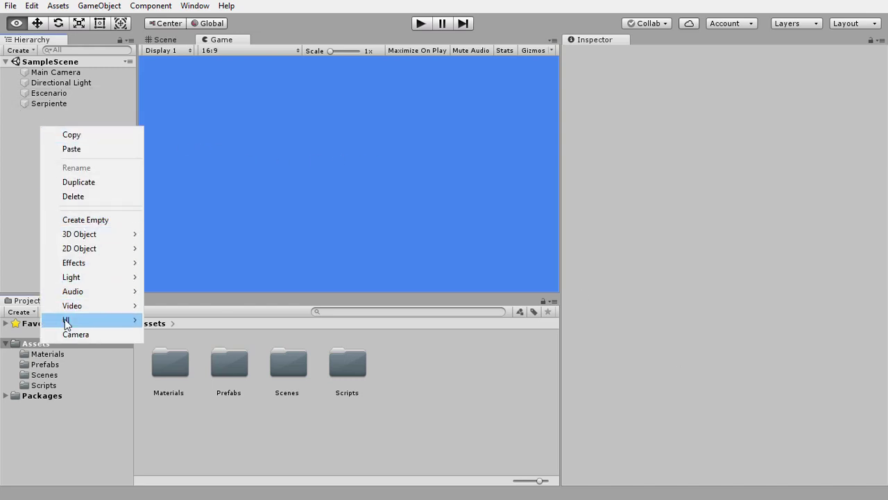
pyautogui.moveTo(94, 322)
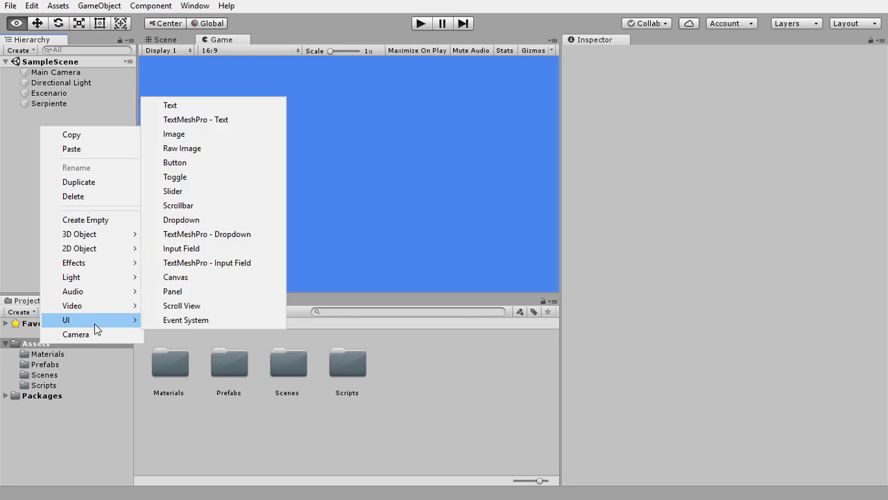
pyautogui.click(175, 107)
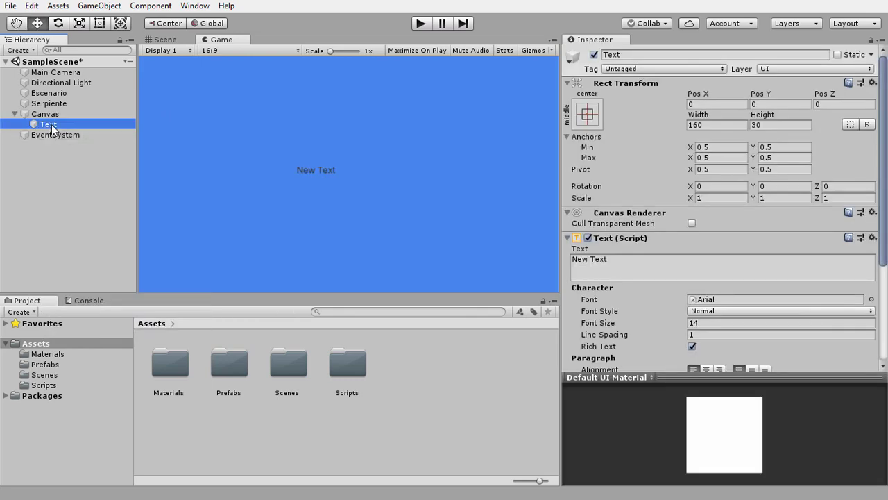
pyautogui.moveTo(46, 128); pyautogui.dragTo(39, 115)
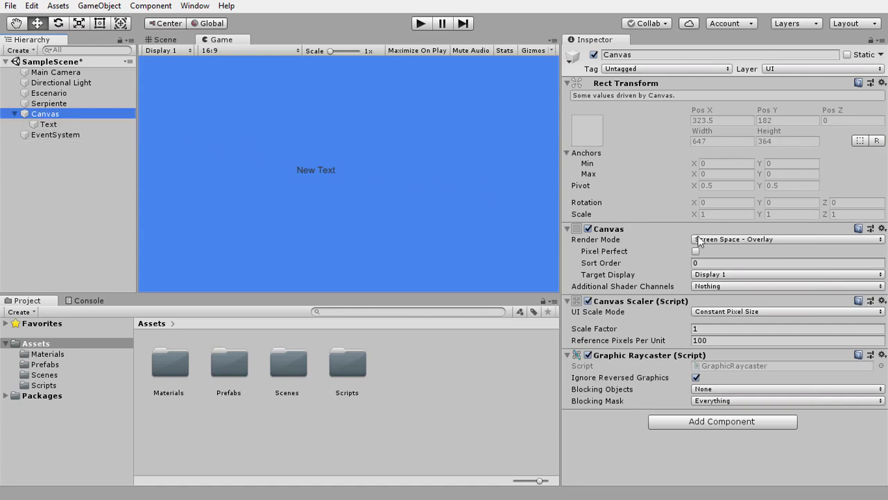
# - Set the Canvas Render Mode to World Space with Main Camera as its Event Camera
pyautogui.click(723, 237)
pyautogui.click(725, 279)
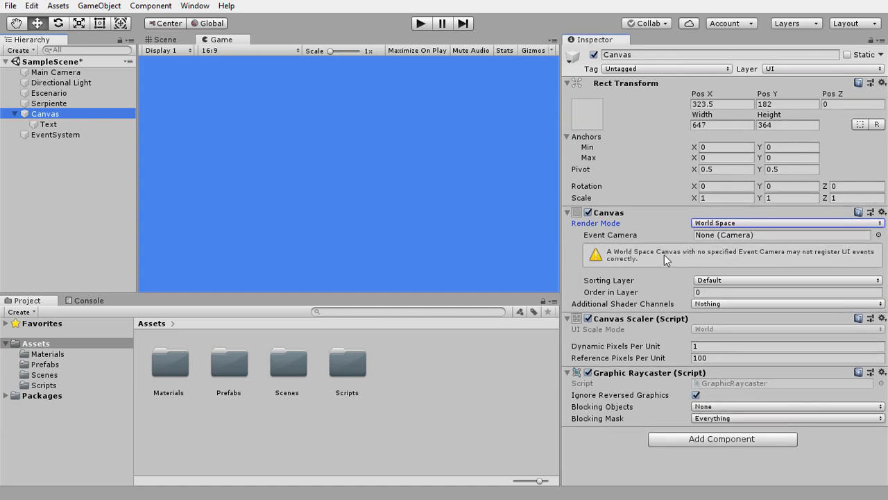
pyautogui.moveTo(45, 113); pyautogui.dragTo(656, 181)
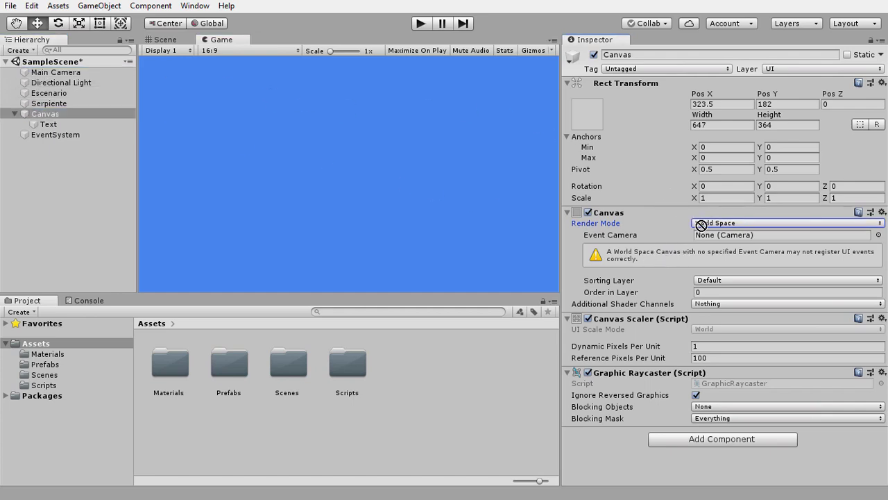
pyautogui.moveTo(656, 181); pyautogui.dragTo(713, 238)
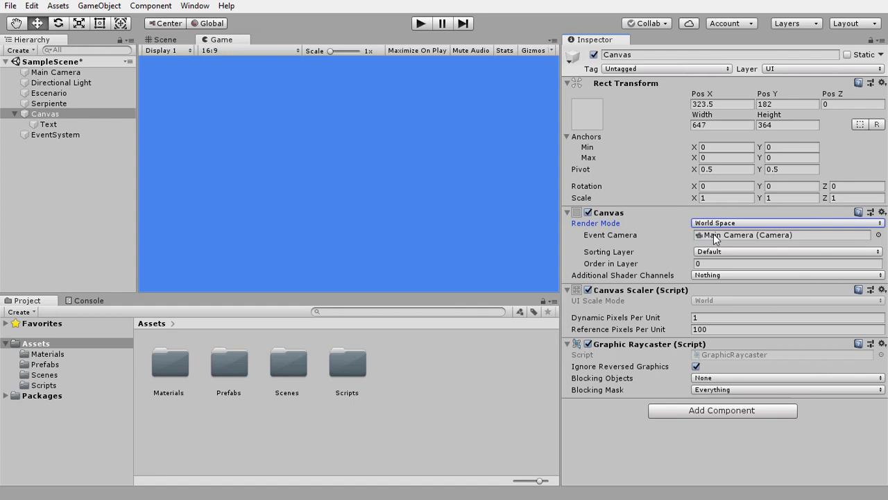
pyautogui.click(163, 40)
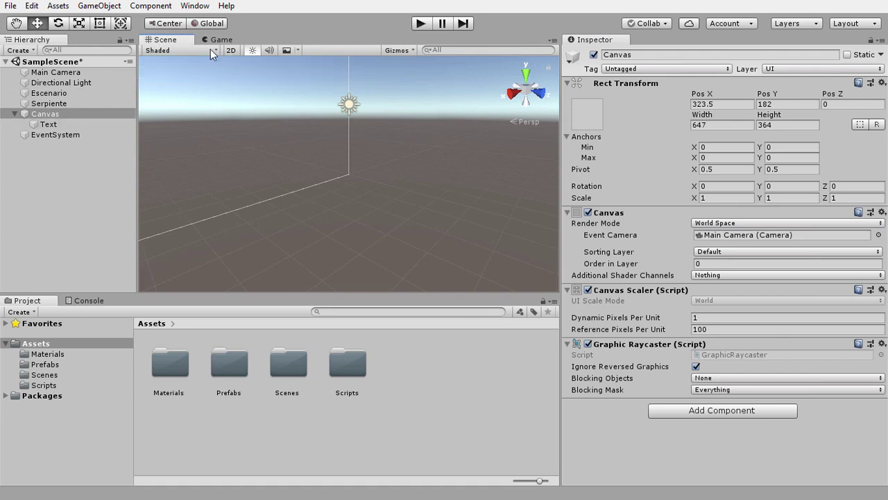
# - In 2D view, give the Text the stretch-stretch anchor preset, setting pivot and position too
pyautogui.click(232, 52)
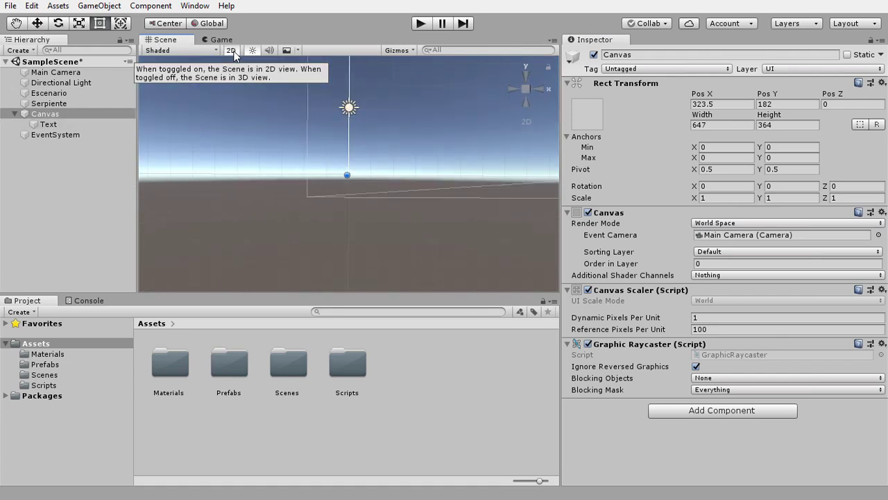
pyautogui.doubleClick(50, 116)
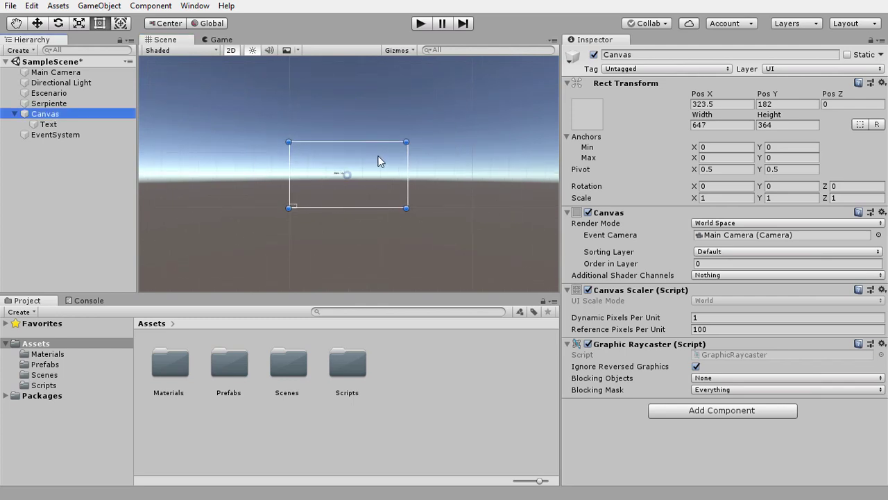
pyautogui.click(49, 125)
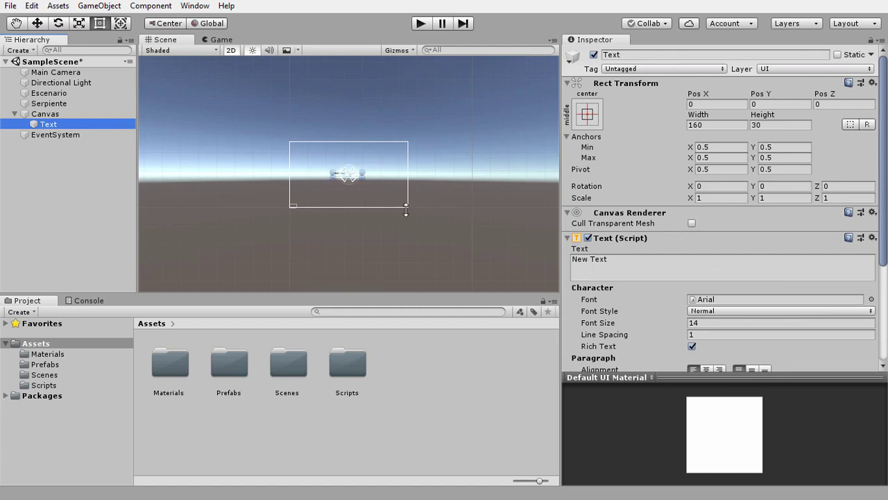
pyautogui.click(587, 116)
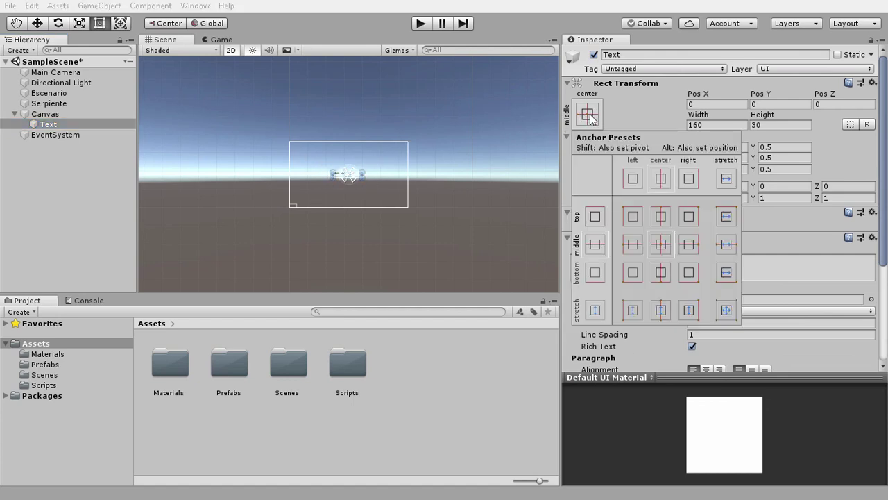
pyautogui.hotkey('shift', 'alt')
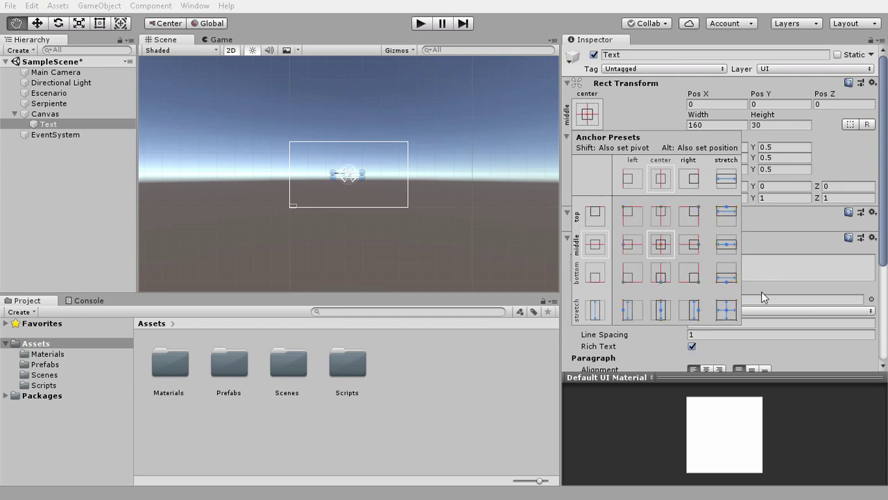
pyautogui.keyDown('alt'); pyautogui.keyDown('shift'); pyautogui.click(727, 311); pyautogui.keyUp('shift'); pyautogui.keyUp('alt')
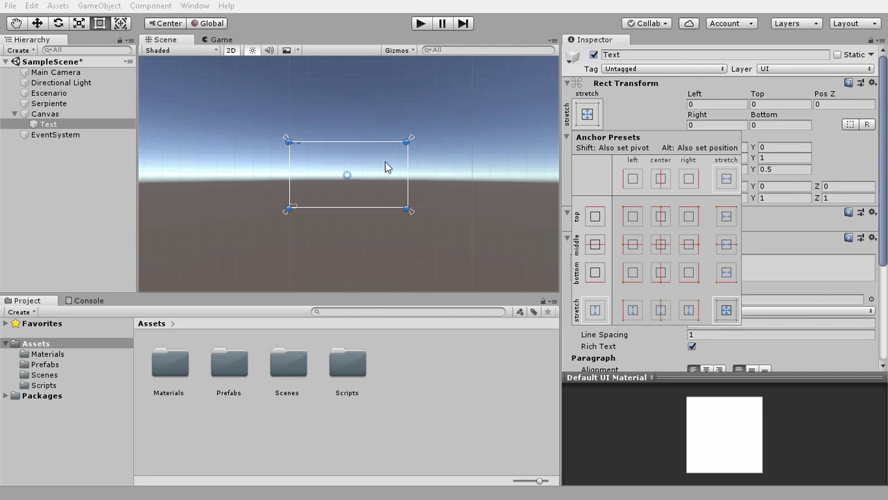
pyautogui.click(580, 26)
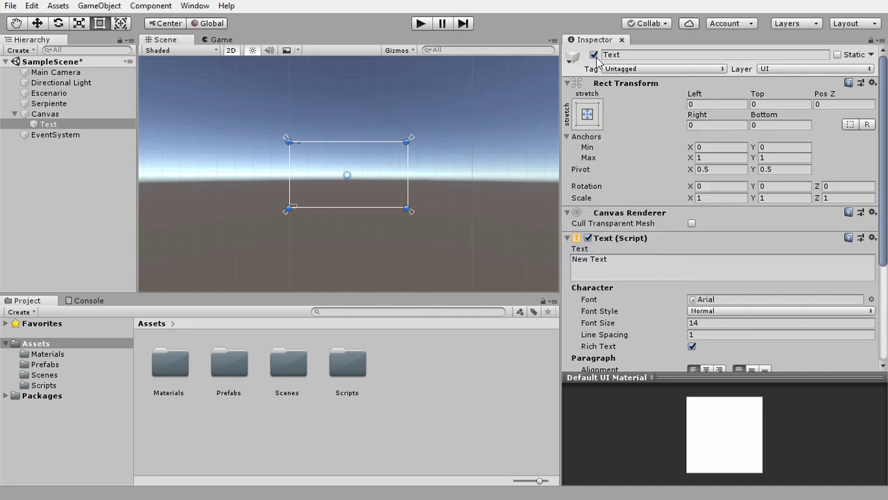
# - Centre-align the Text, replace 'New Text' with '0', and raise the font size to 300
pyautogui.scroll(-3, 623, 169)
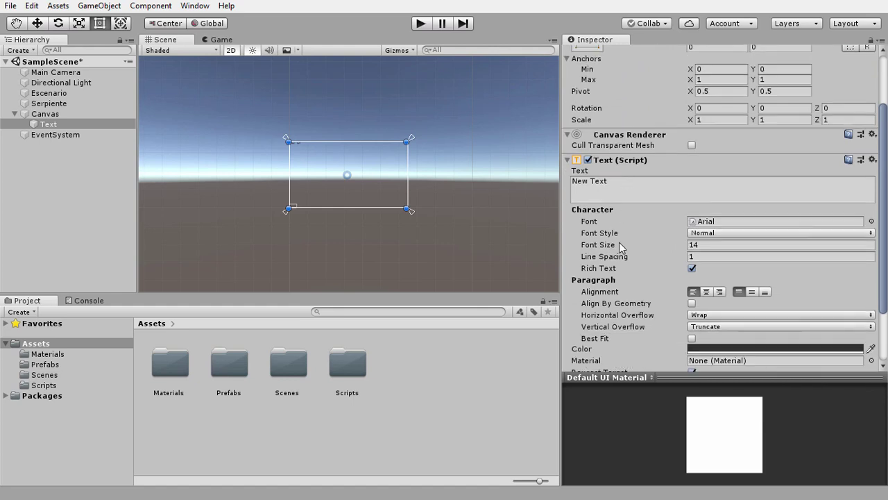
pyautogui.click(707, 292)
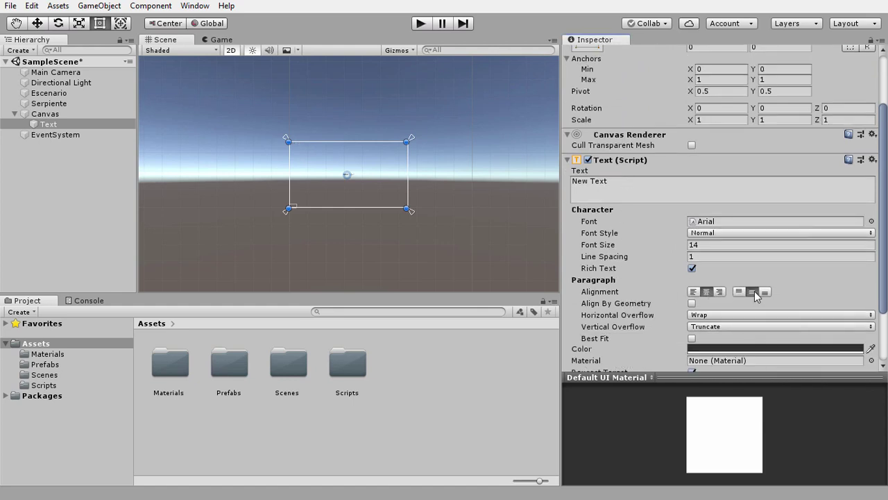
pyautogui.moveTo(634, 199); pyautogui.dragTo(564, 179)
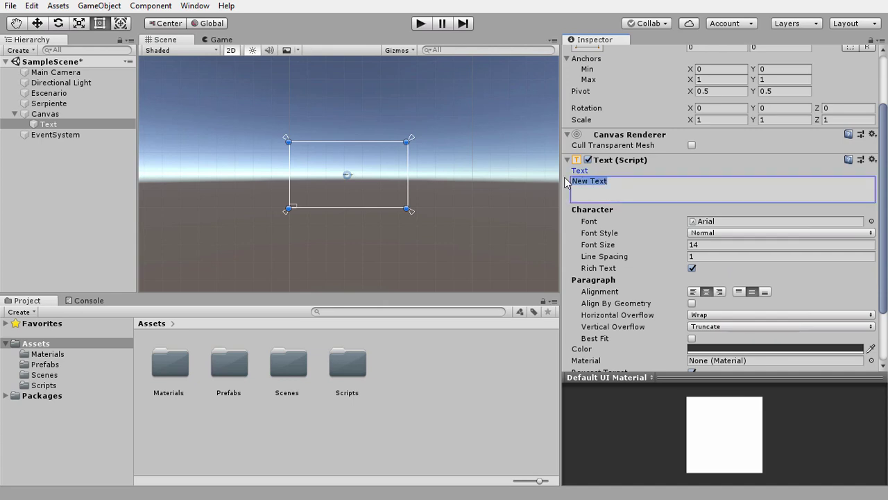
pyautogui.write('0')
pyautogui.moveTo(607, 251)
pyautogui.mouseDown()
pyautogui.moveTo(779, 233)
pyautogui.moveTo(887, 233)
pyautogui.mouseUp()
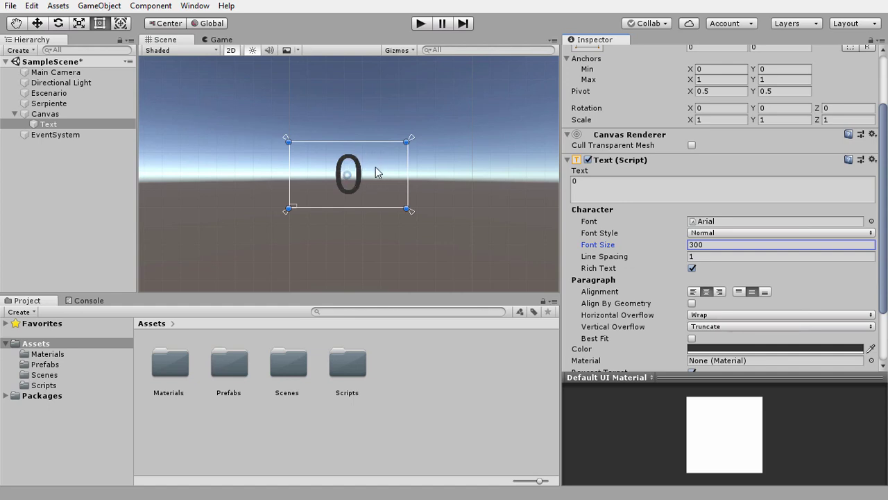
pyautogui.hotkey('alt', 'Tab')
pyautogui.hotkey('alt', 'Tab')
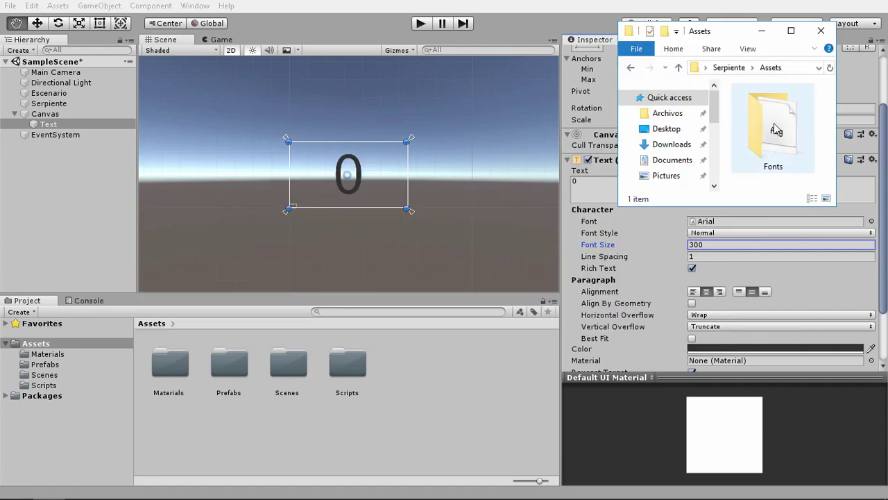
# - Drag the Fonts folder from File Explorer into Unity's Project Assets panel
pyautogui.moveTo(776, 130); pyautogui.dragTo(437, 380)
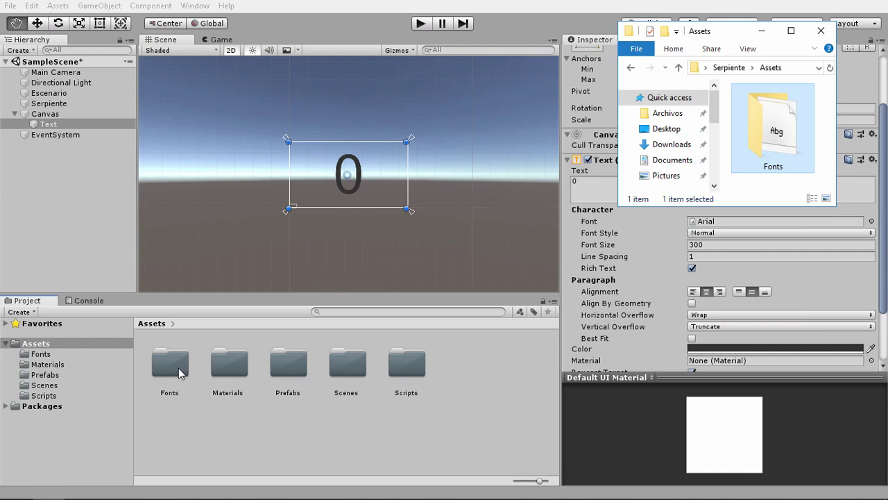
pyautogui.click(466, 356)
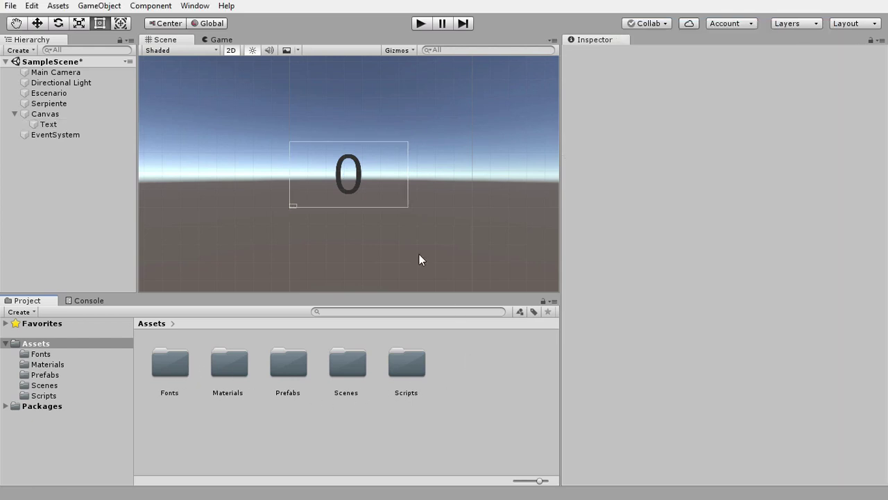
# - Change the Text's font from Arial to Pixeltype
pyautogui.click(48, 124)
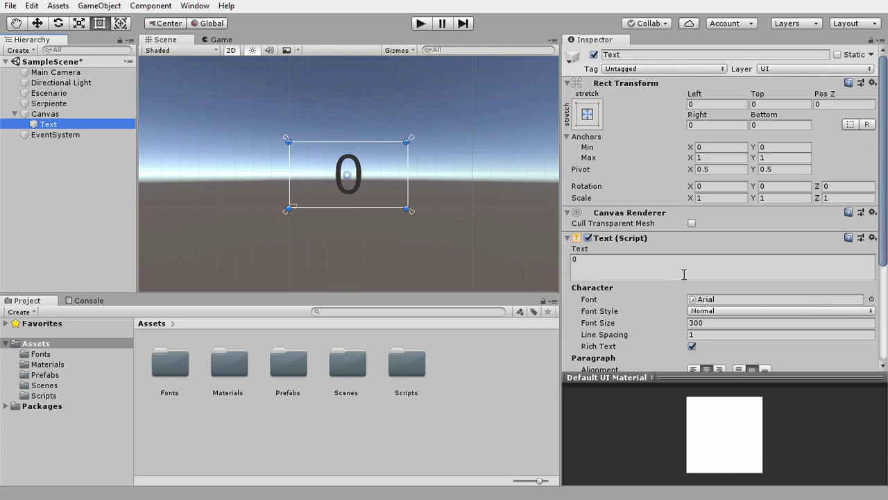
pyautogui.scroll(-2, 651, 271)
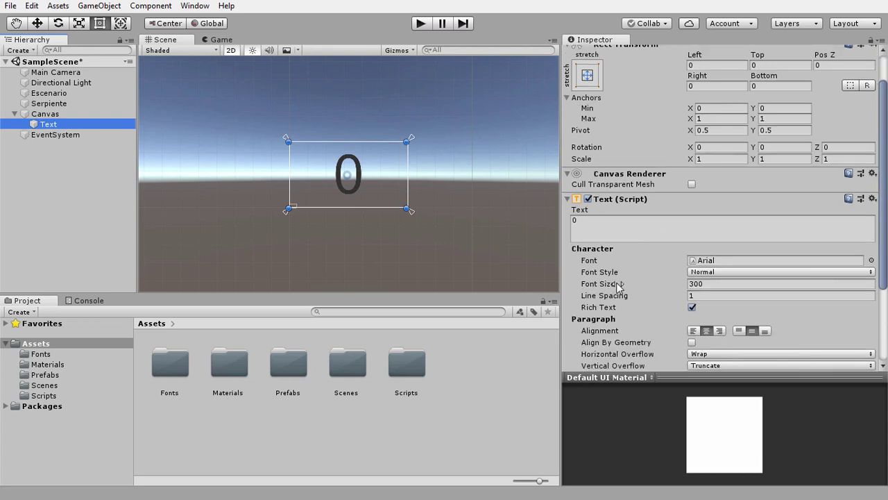
pyautogui.click(871, 261)
pyautogui.click(313, 139)
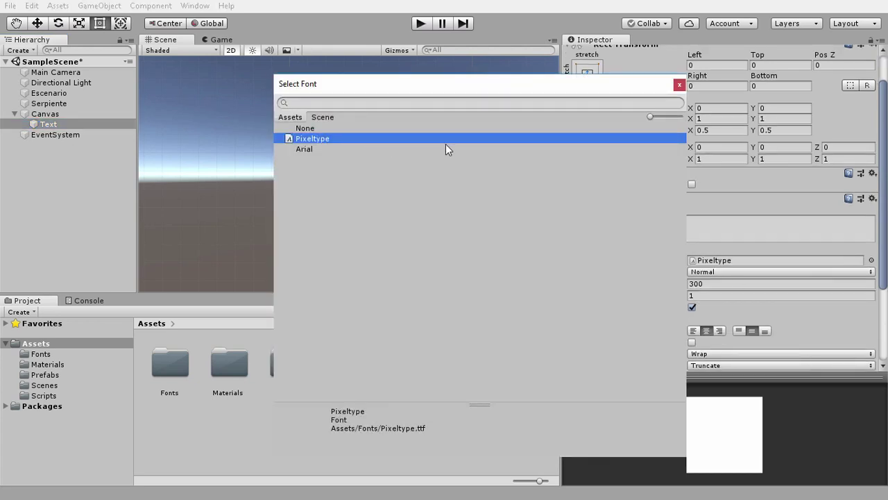
pyautogui.click(679, 85)
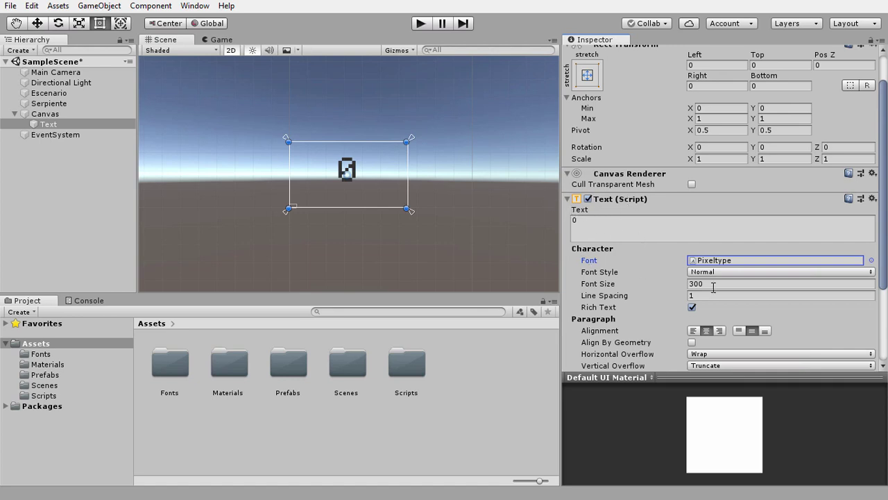
pyautogui.scroll(-5, 669, 292)
# - Set the Text colour to white FFFFFF with alpha 255
pyautogui.click(710, 309)
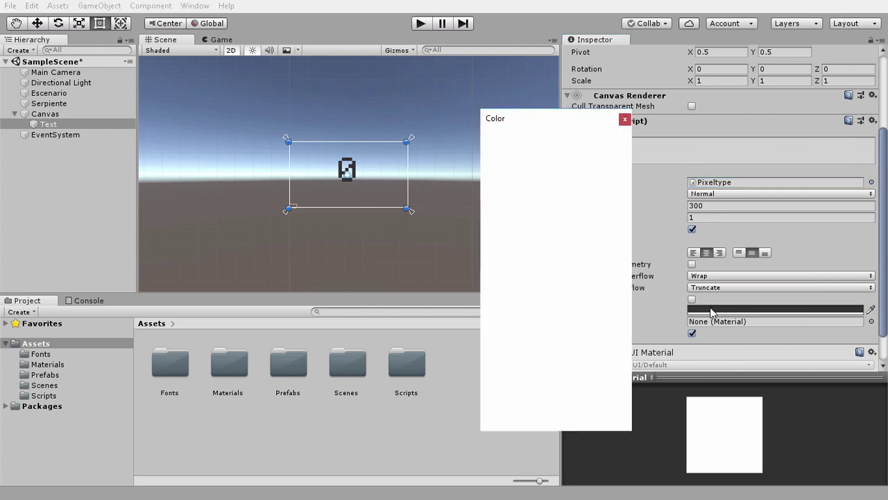
pyautogui.moveTo(564, 251); pyautogui.dragTo(491, 173)
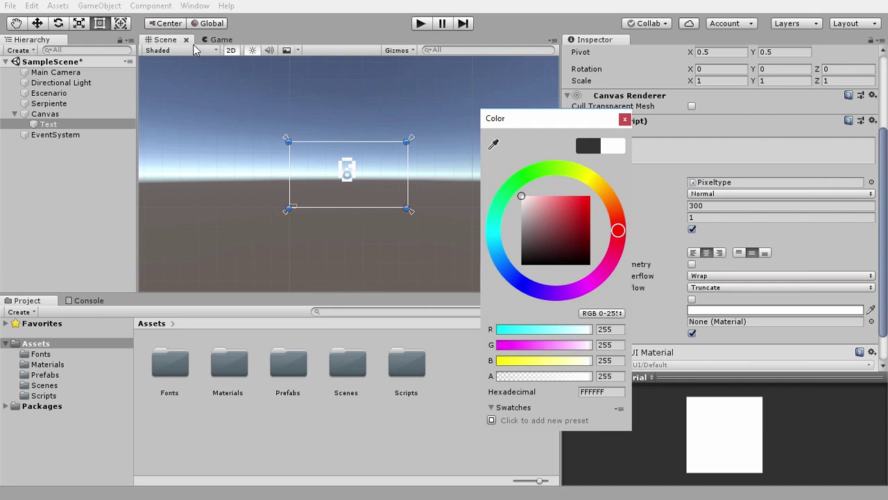
pyautogui.click(624, 121)
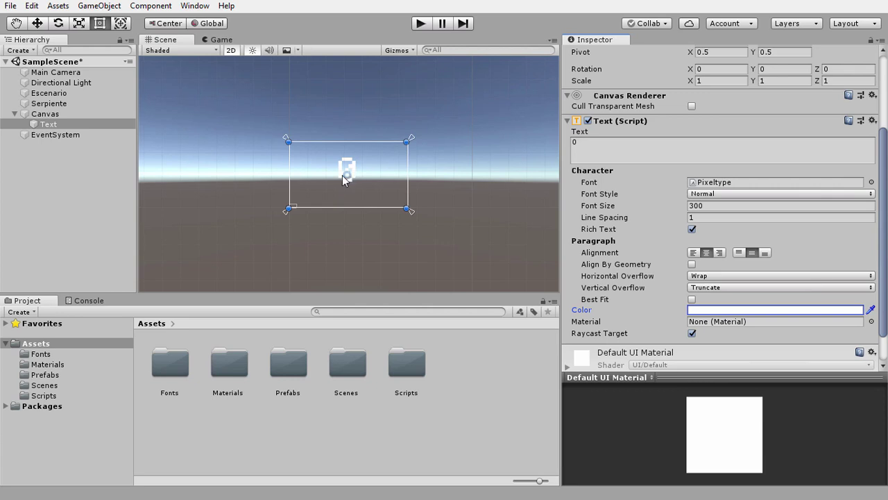
# - Dock the Scene view below the Game view and select the Canvas
pyautogui.click(219, 42)
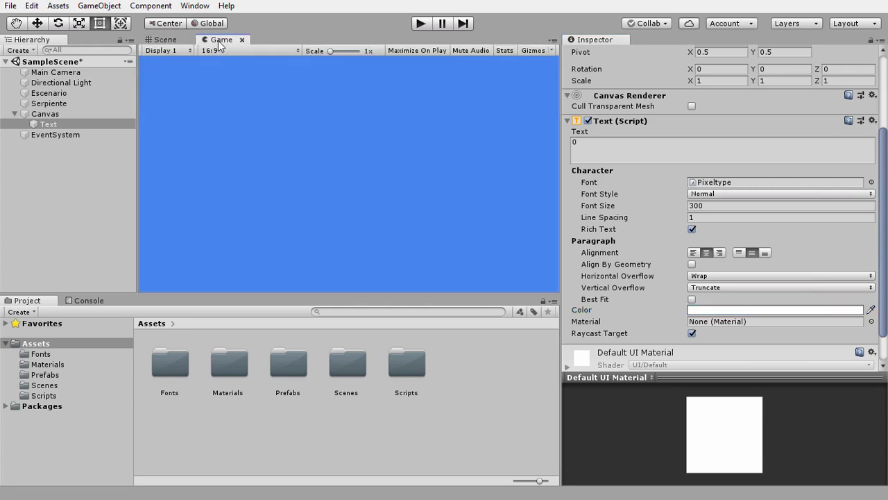
pyautogui.moveTo(184, 39); pyautogui.dragTo(144, 306)
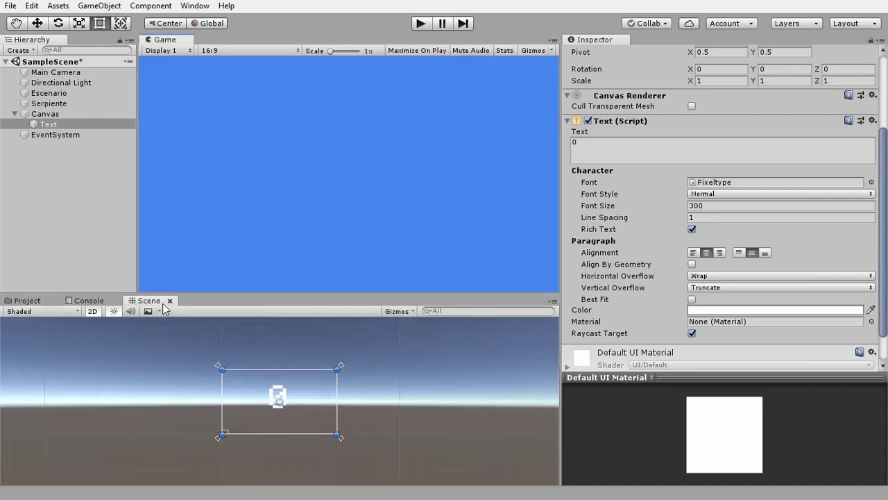
pyautogui.click(56, 115)
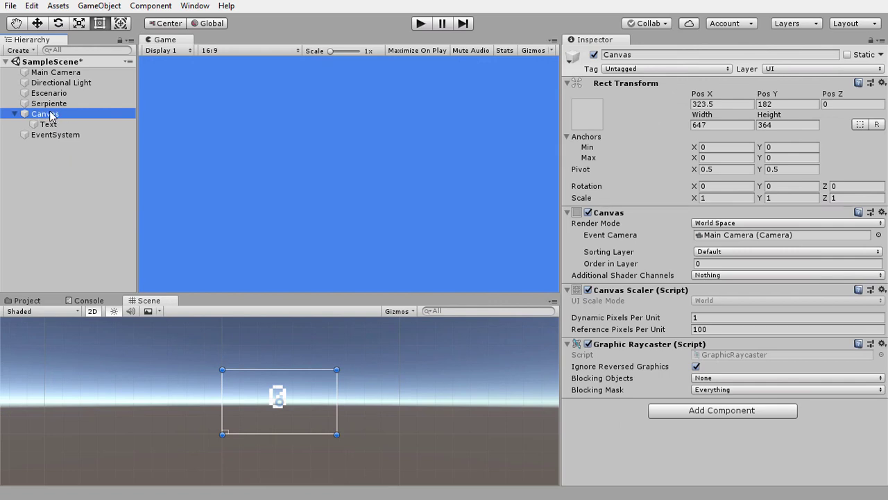
# - Scale the Canvas down substantially and reset its Pos X and Pos Y to 0
pyautogui.click(78, 25)
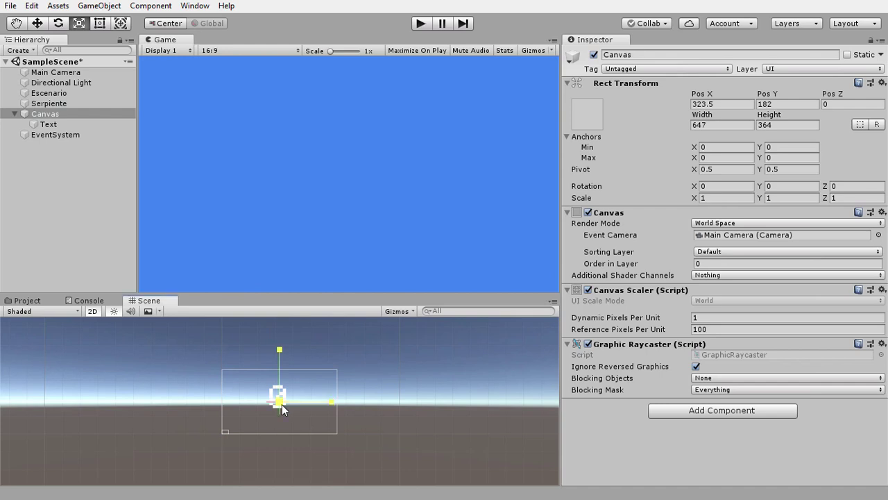
pyautogui.moveTo(282, 404); pyautogui.dragTo(276, 401)
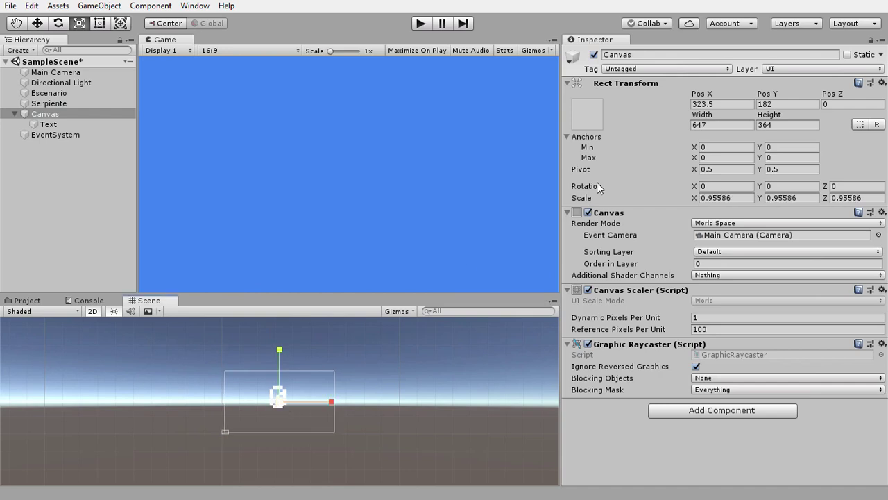
pyautogui.click(715, 104)
pyautogui.write('0')
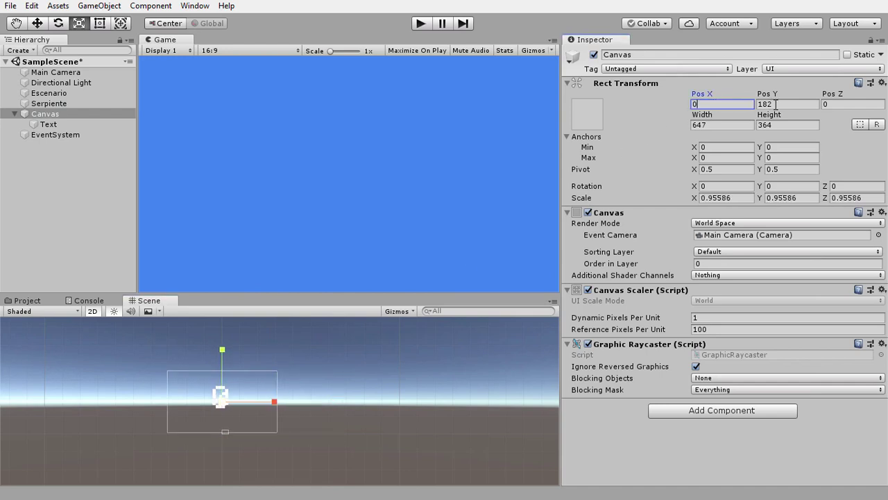
pyautogui.click(775, 104)
pyautogui.write('0')
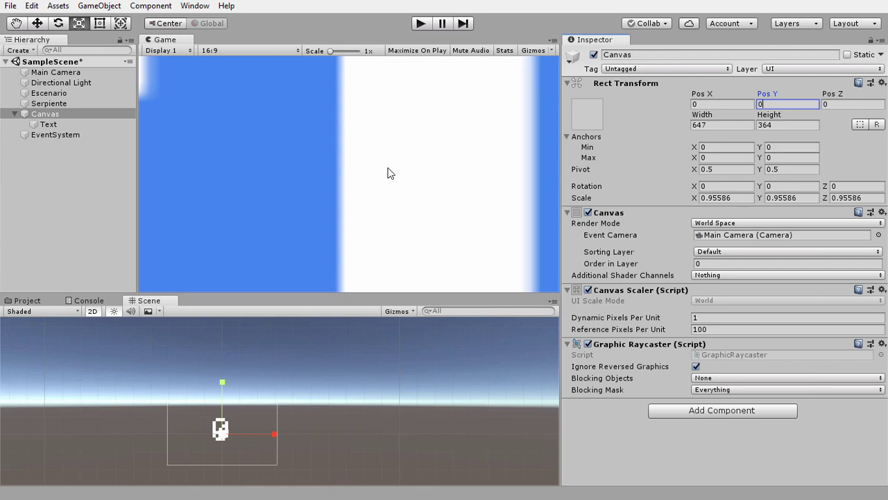
pyautogui.moveTo(222, 434); pyautogui.dragTo(219, 491)
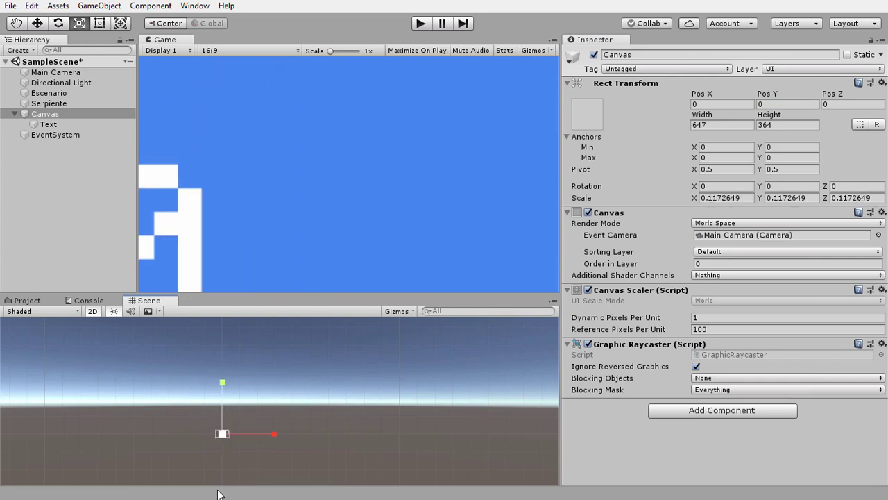
# - Move the Canvas to Pos X 18.5, Pos Y 6.8 so the 0 centres in the Game view
pyautogui.press('w')
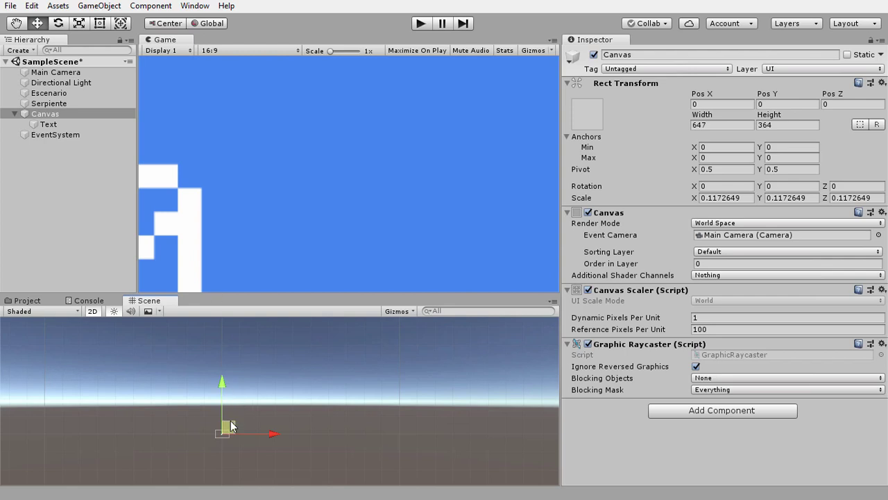
pyautogui.press('f')
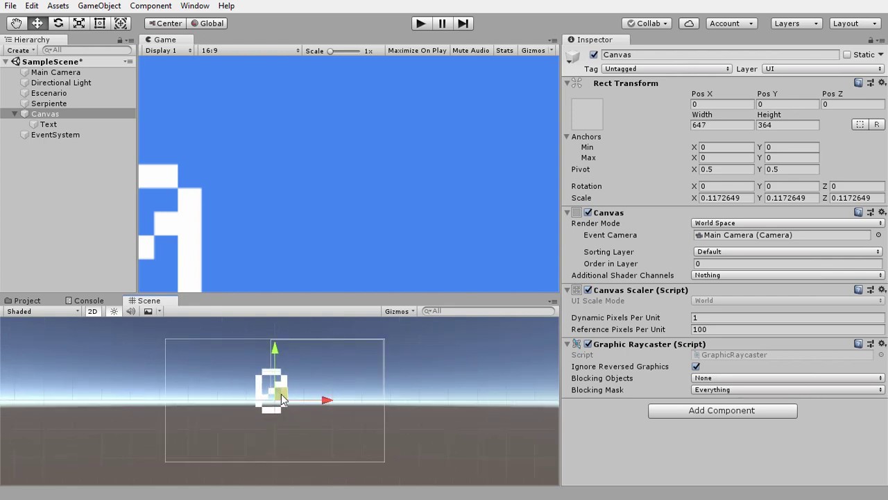
pyautogui.moveTo(281, 399); pyautogui.dragTo(333, 380)
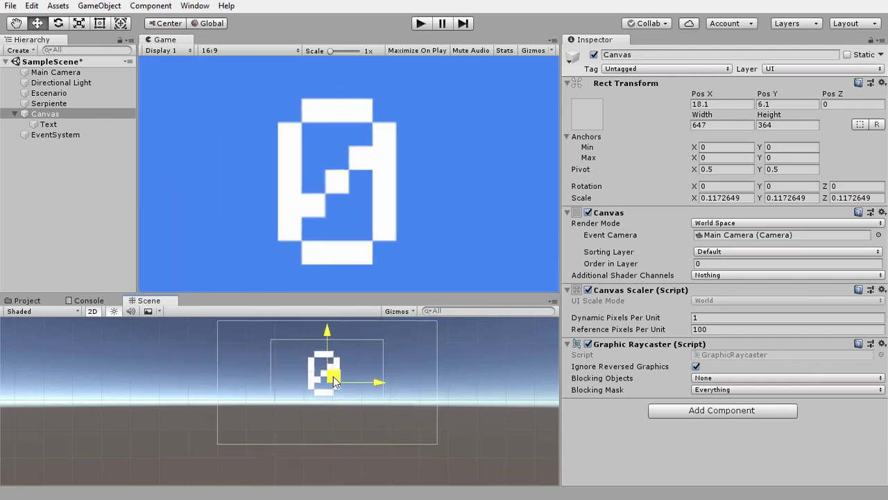
pyautogui.moveTo(333, 381); pyautogui.dragTo(335, 378)
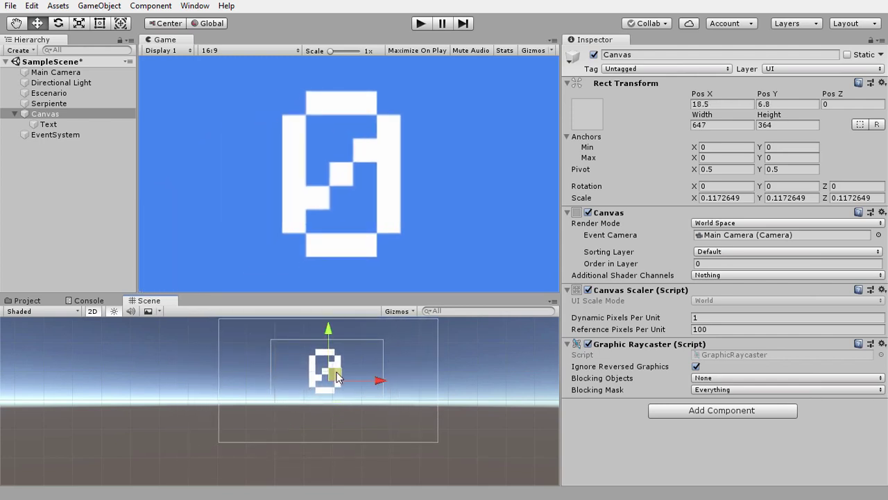
pyautogui.click(424, 24)
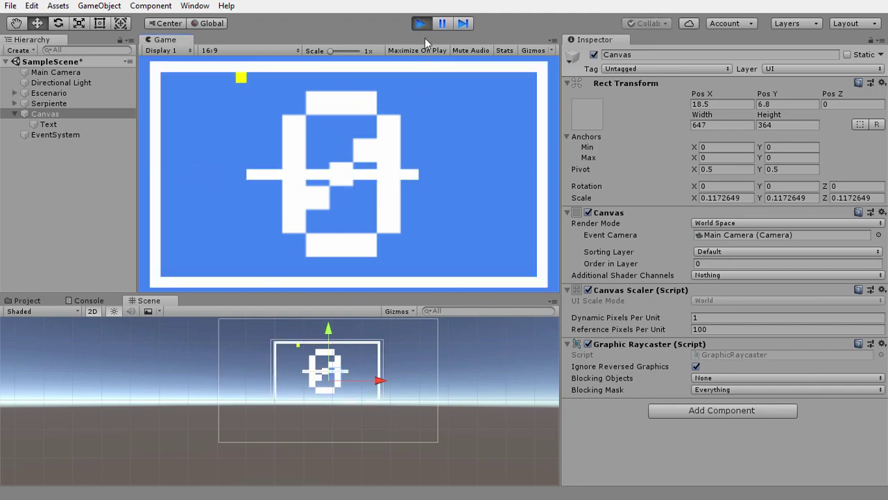
pyautogui.click(440, 25)
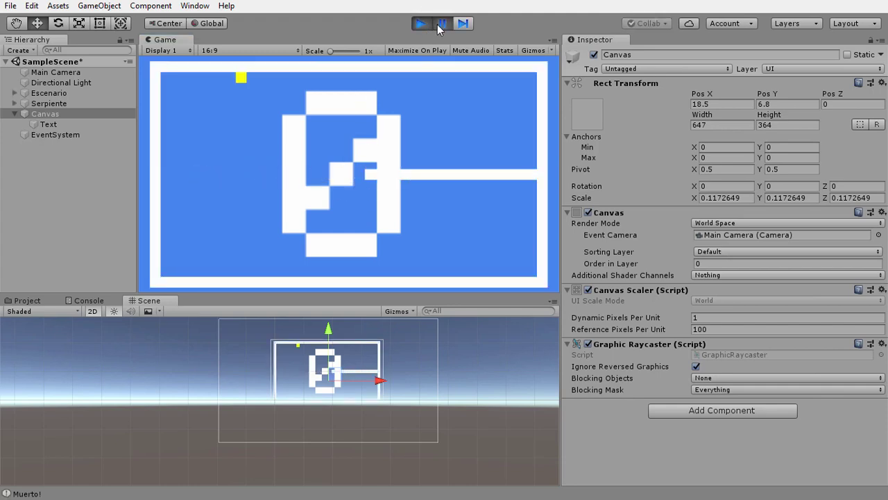
pyautogui.click(440, 25)
pyautogui.click(424, 24)
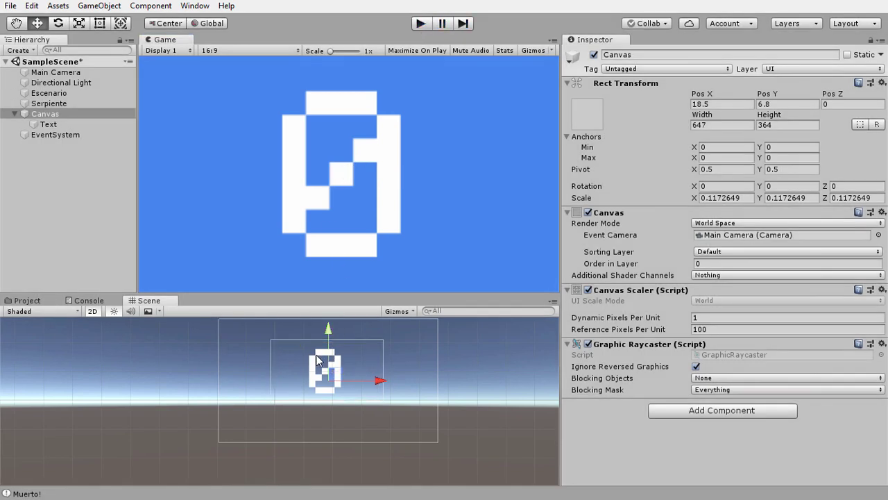
# - Scale the Canvas down to about 0.104 so the 0 appears slightly smaller
pyautogui.press('r')
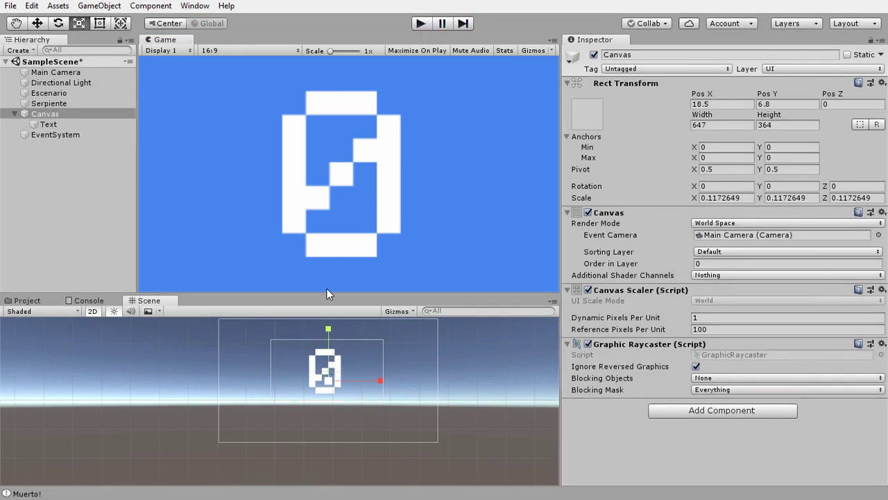
pyautogui.moveTo(329, 386); pyautogui.dragTo(332, 394)
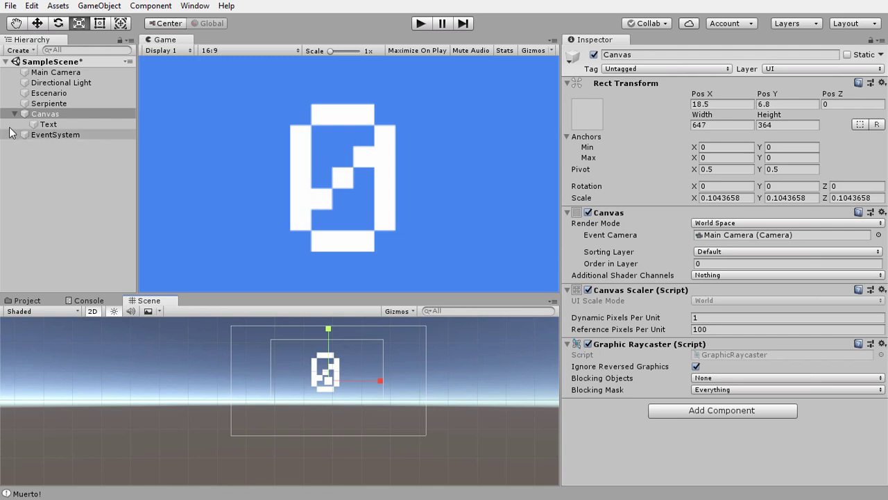
pyautogui.click(58, 124)
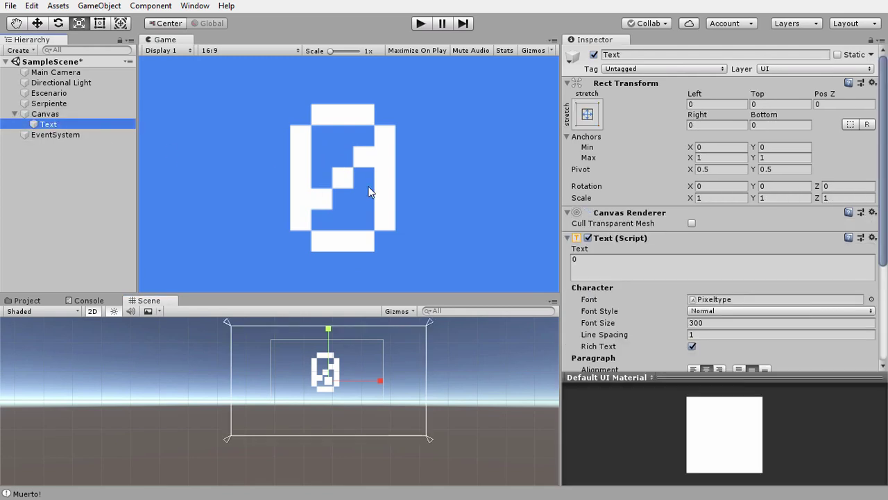
# - Lower the Text colour's alpha to 41 so the white 0 becomes semi-transparent
pyautogui.scroll(-5, 665, 293)
pyautogui.click(697, 310)
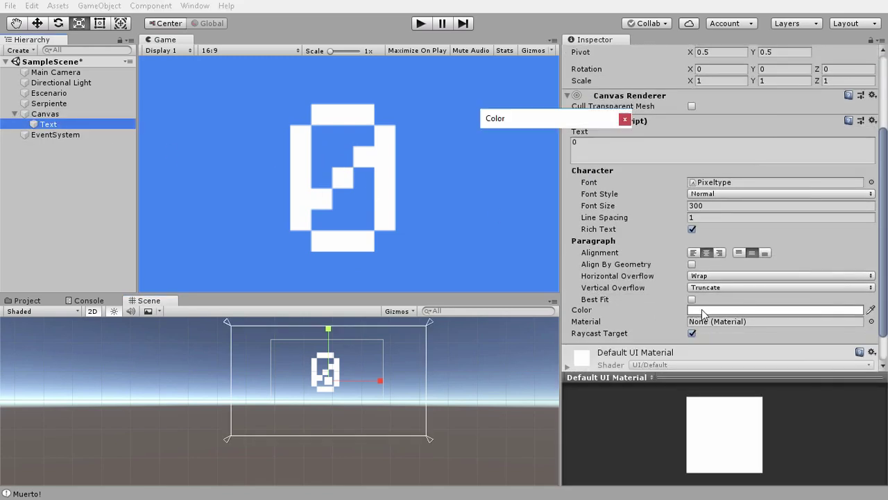
pyautogui.moveTo(588, 375); pyautogui.dragTo(514, 375)
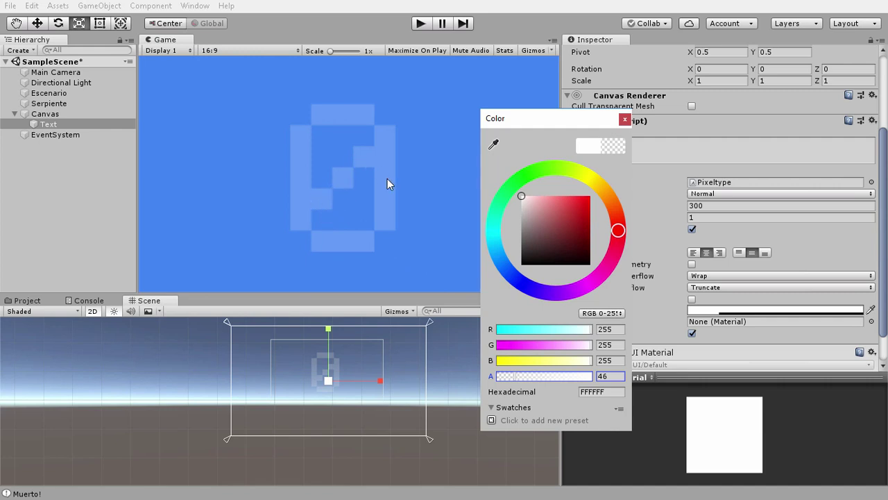
pyautogui.moveTo(514, 377); pyautogui.dragTo(512, 375)
pyautogui.click(624, 118)
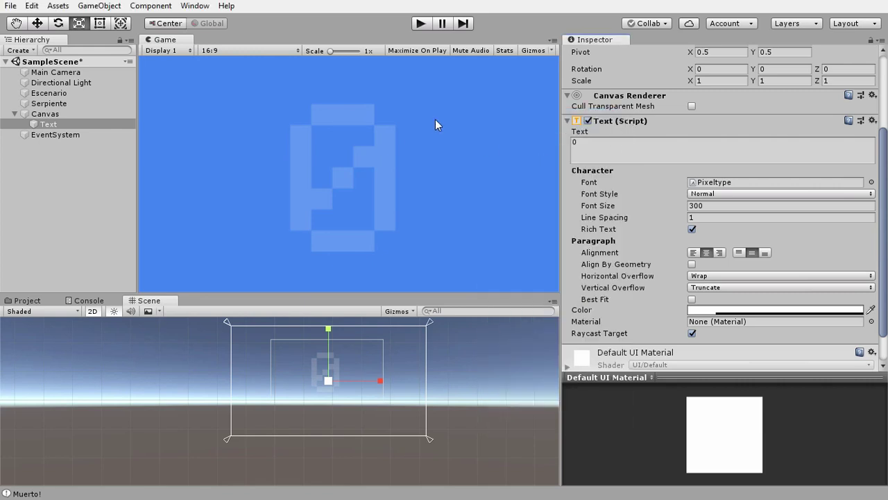
# - Play-test the snake game, steering it toward the yellow food with the arrow keys
pyautogui.click(425, 21)
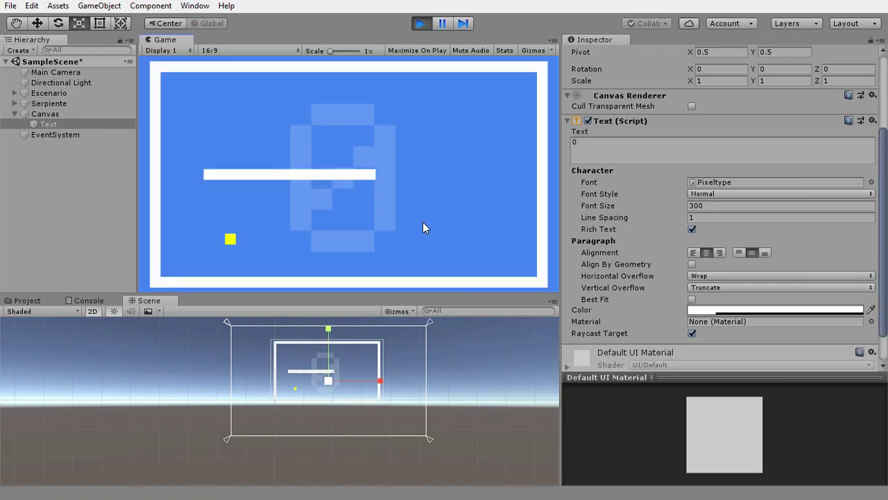
pyautogui.press('Up')
pyautogui.press('Left')
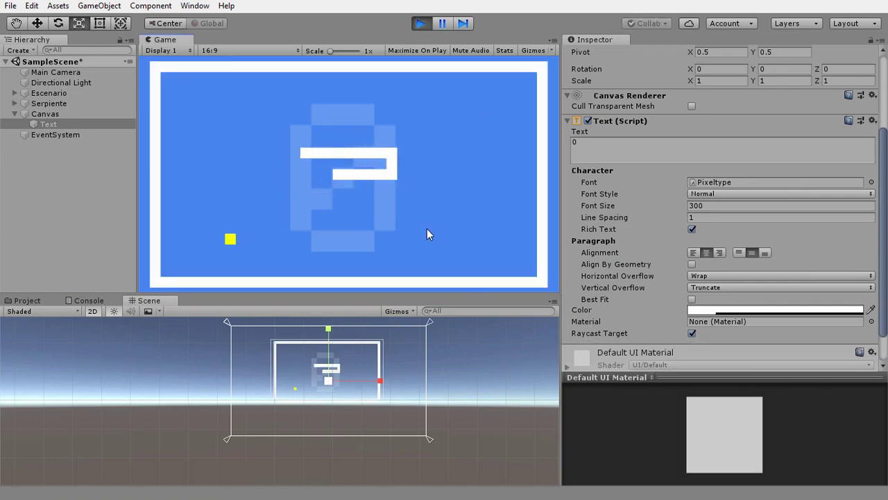
pyautogui.press('Down')
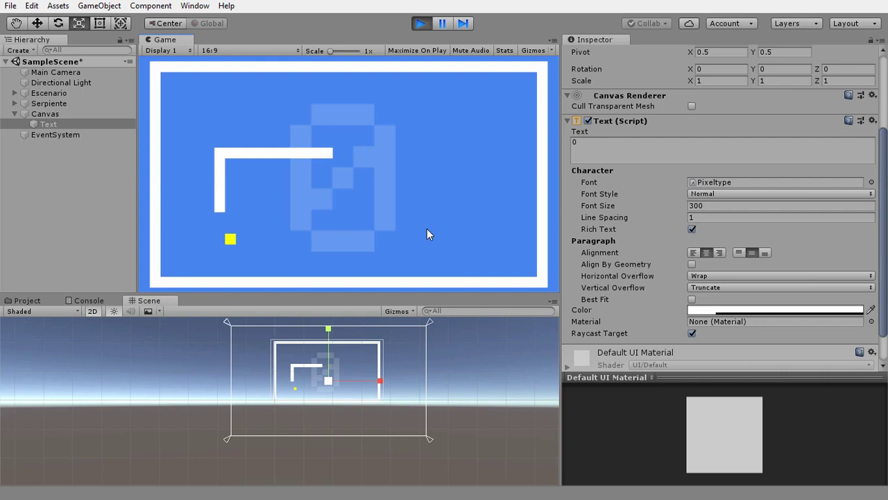
pyautogui.press('Right')
# - Pause, change the score text to 123, resume steering, then stop so it reverts to 0
pyautogui.hotkey('ctrl', 'shift', 'p')
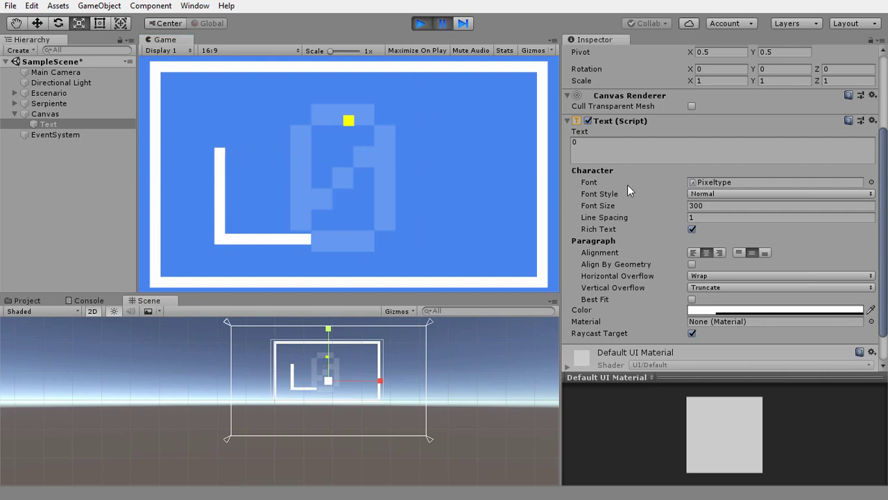
pyautogui.click(615, 159)
pyautogui.write('123')
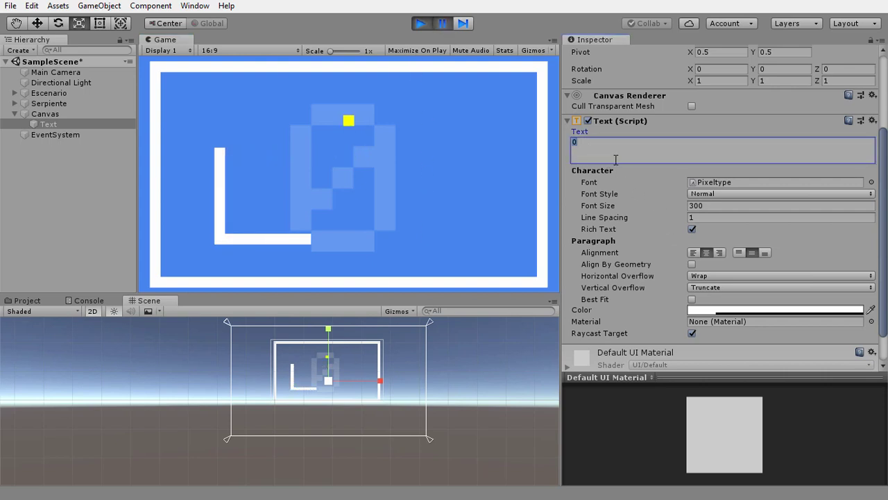
pyautogui.click(442, 23)
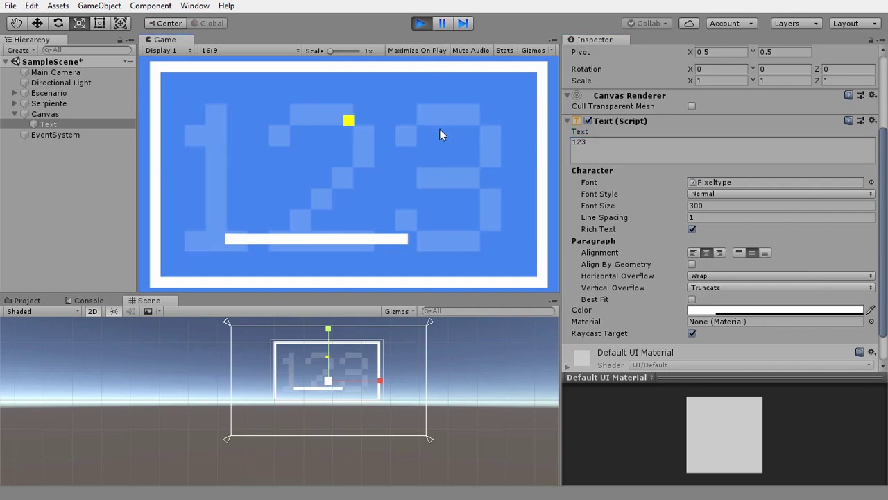
pyautogui.press('Up')
pyautogui.press('Left')
pyautogui.press('Up')
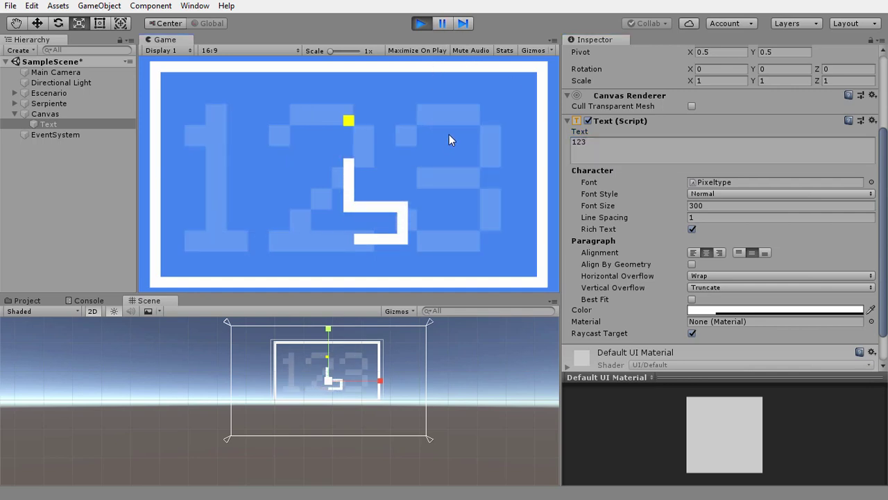
pyautogui.press('Right')
pyautogui.hotkey('ctrl', 'p')
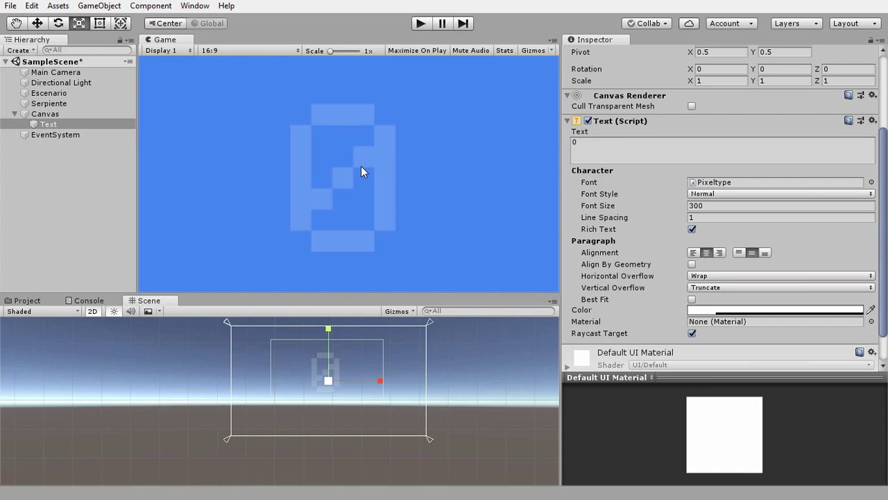
# - Dock the Scene view, select Serpiente, and bring its script up in Visual Studio
pyautogui.moveTo(147, 301)
pyautogui.mouseDown()
pyautogui.moveTo(168, 40)
pyautogui.moveTo(174, 47)
pyautogui.mouseUp()
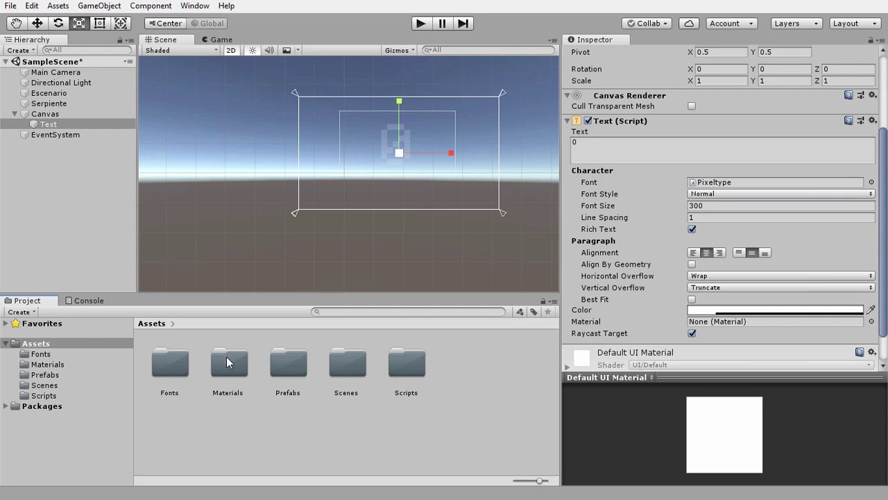
pyautogui.click(49, 103)
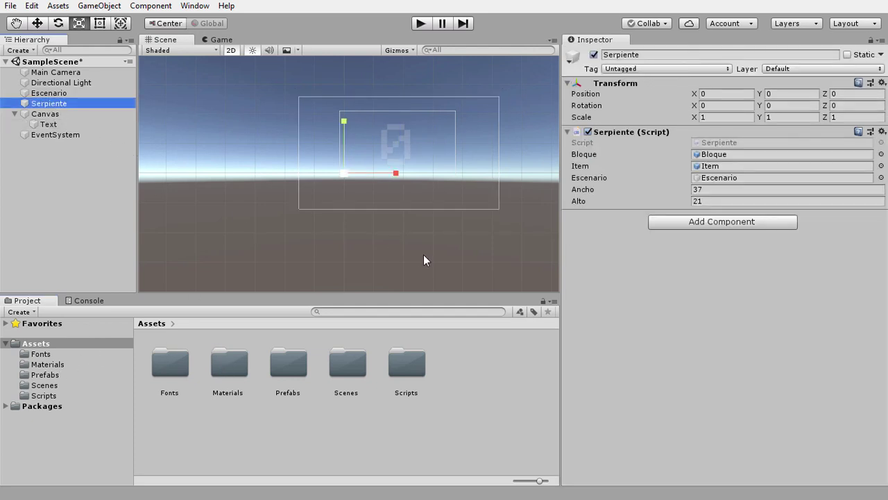
pyautogui.hotkey('alt', 'Tab')
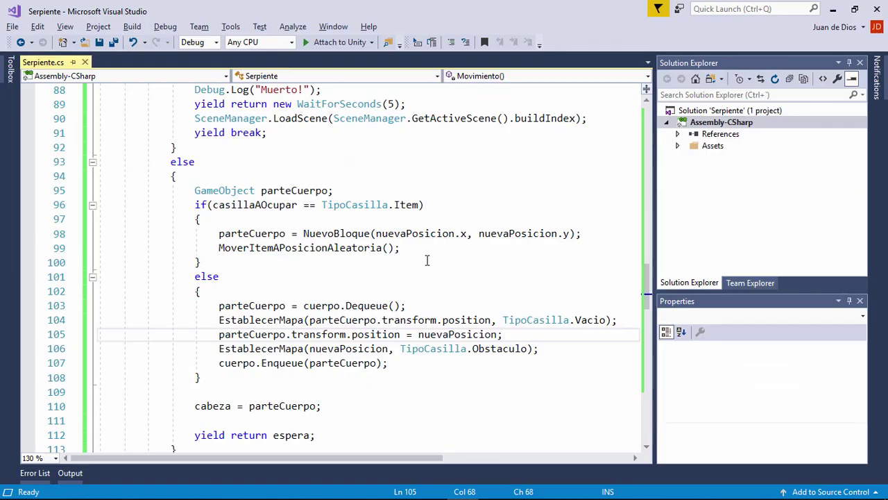
pyautogui.scroll(1, 426, 257)
pyautogui.scroll(15, 248, 290)
pyautogui.scroll(8, 248, 290)
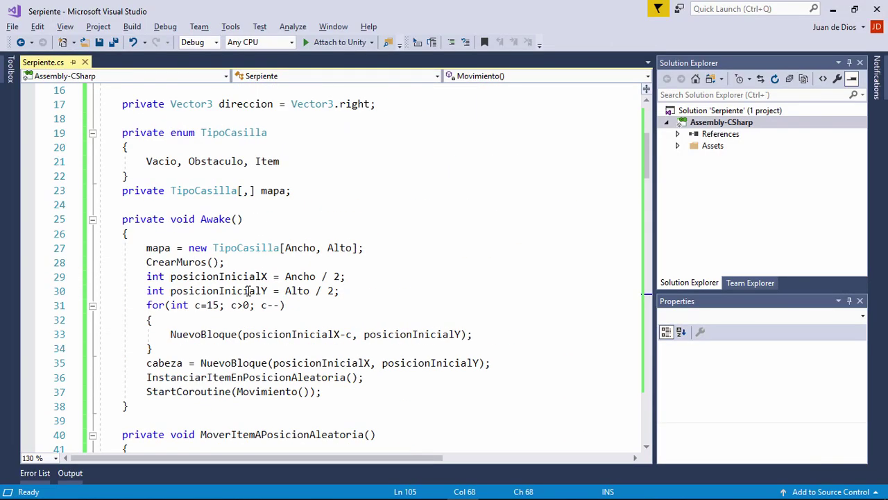
pyautogui.scroll(5, 248, 290)
# - Add a 'public Text Puntuacion;' declaration below the Ancho, Alto fields
pyautogui.click(261, 233)
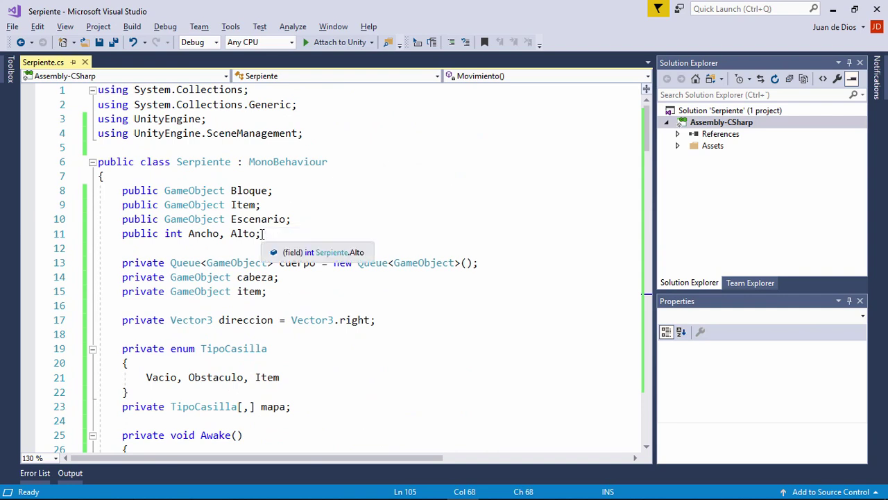
pyautogui.press('Return')
pyautogui.write('public')
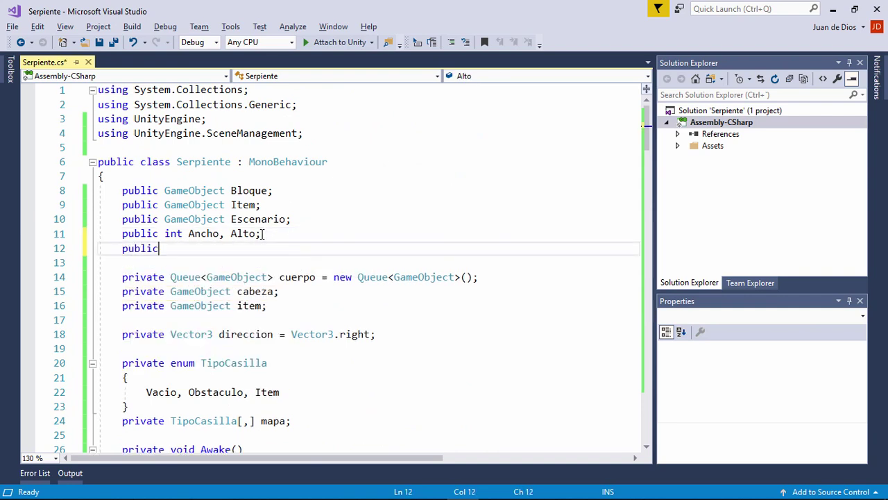
pyautogui.write(' Text')
pyautogui.press('space')
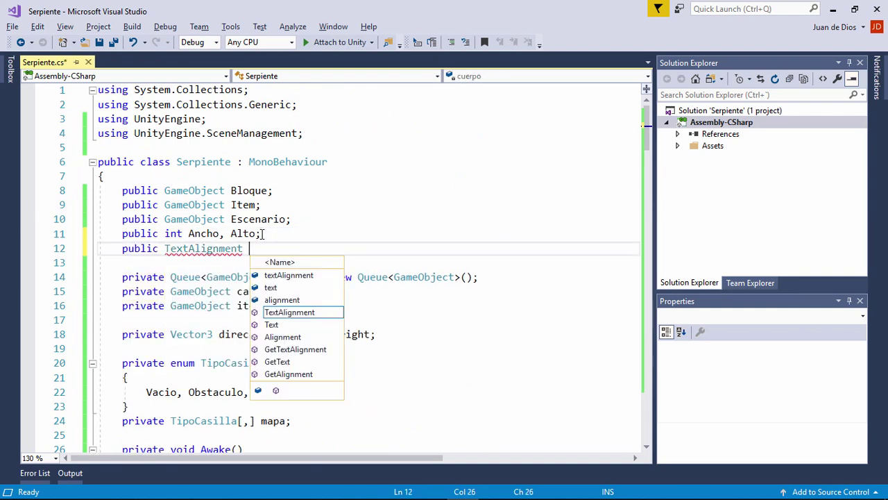
pyautogui.press('BackSpace')
pyautogui.press('BackSpace')
pyautogui.press('BackSpace')
pyautogui.press('BackSpace')
pyautogui.press('BackSpace')
pyautogui.press('BackSpace')
pyautogui.write('t ')
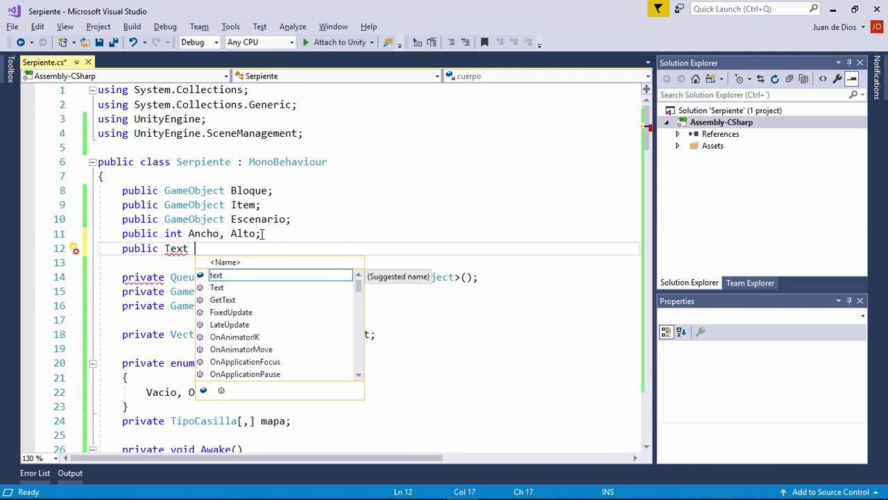
pyautogui.write('Puntuaci')
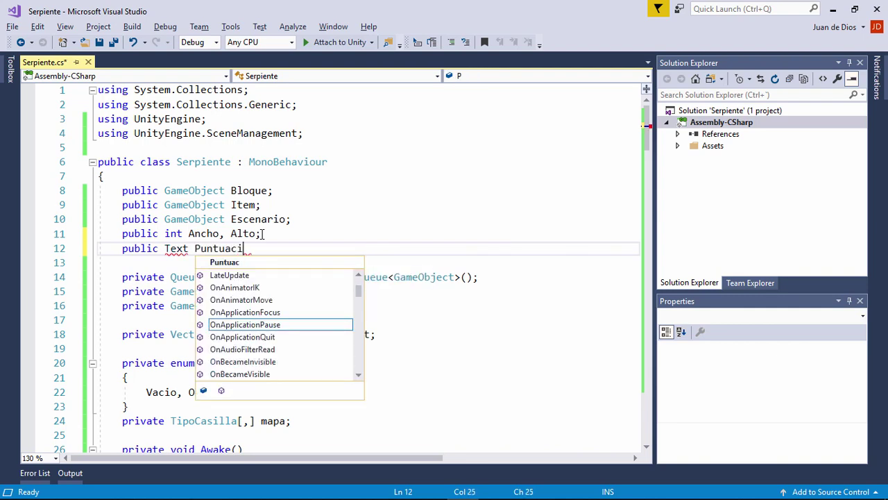
pyautogui.write('on;')
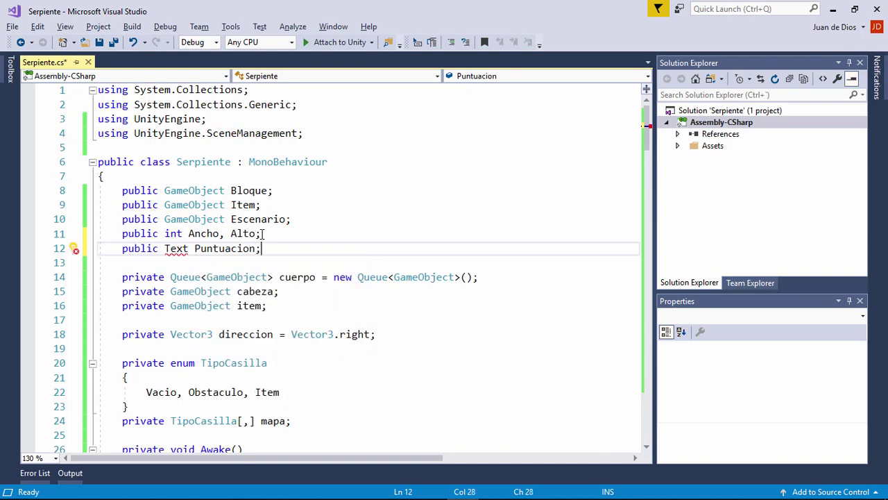
# - Move the Puntuacion declaration so it sits directly below the Escenario line
pyautogui.hotkey('shift', 'Home')
pyautogui.hotkey('ctrl', 'x')
pyautogui.press('Up')
pyautogui.press('Up')
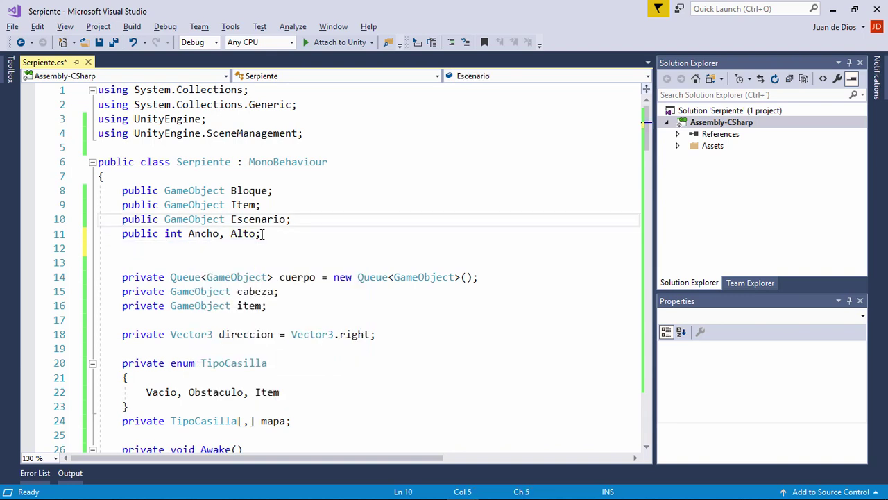
pyautogui.press('End')
pyautogui.press('Return')
pyautogui.hotkey('ctrl', 'v')
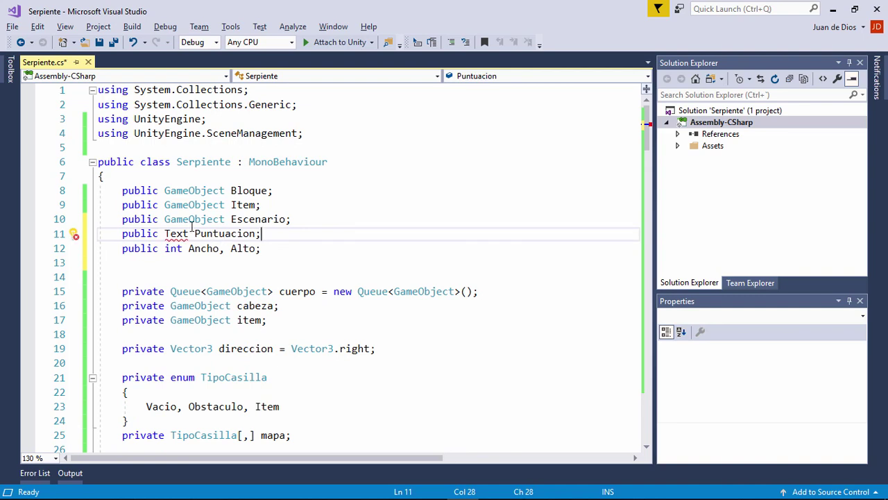
# - Resolve Text with the 'using UnityEngine.UI;' quick fix and save the script
pyautogui.moveTo(173, 233)
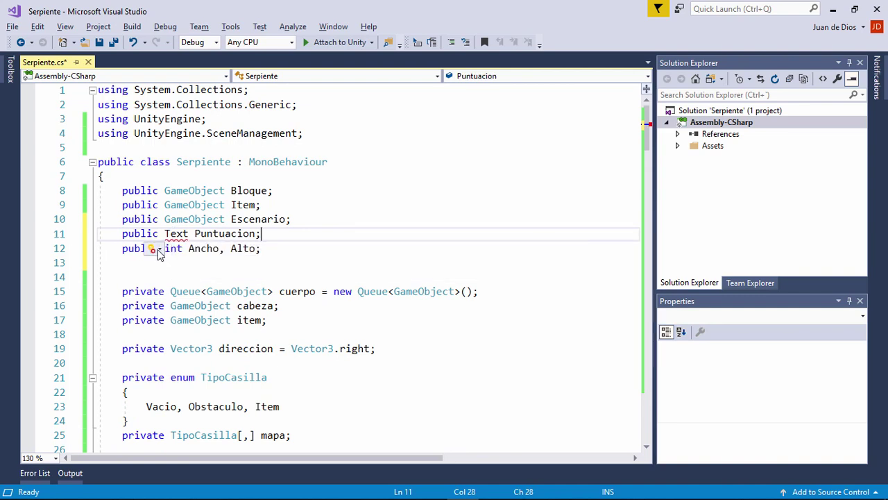
pyautogui.click(157, 248)
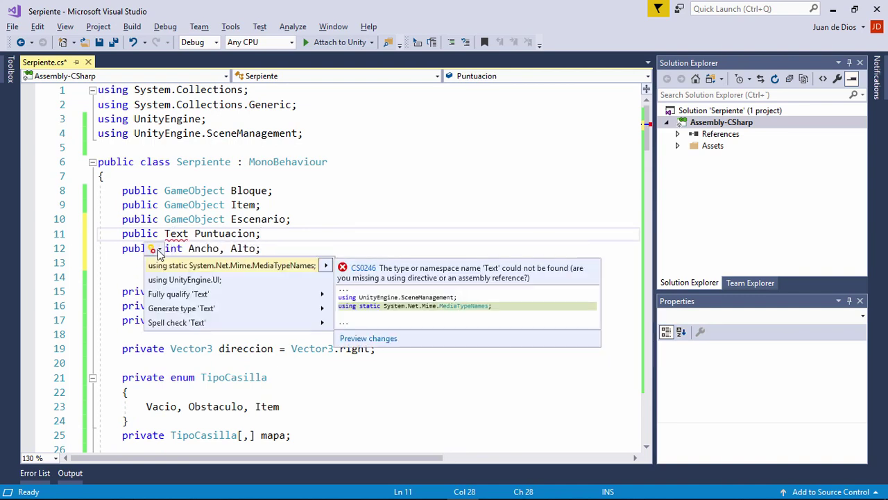
pyautogui.click(217, 280)
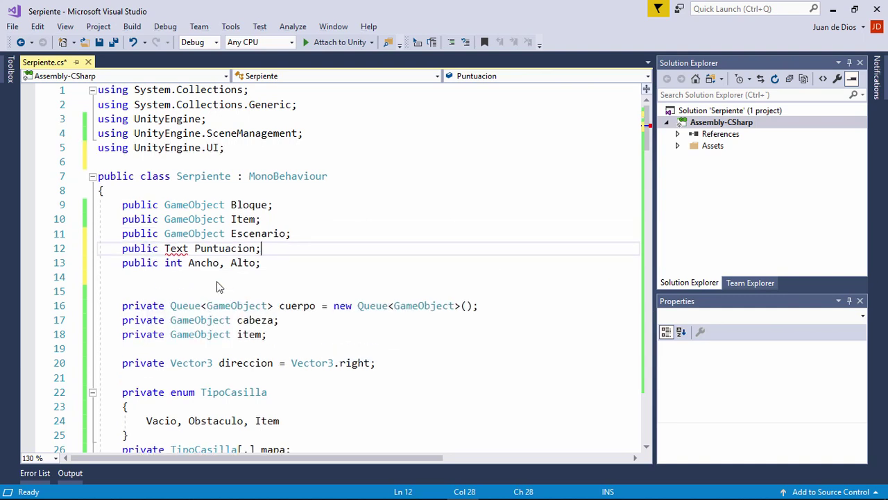
pyautogui.hotkey('ctrl', 's')
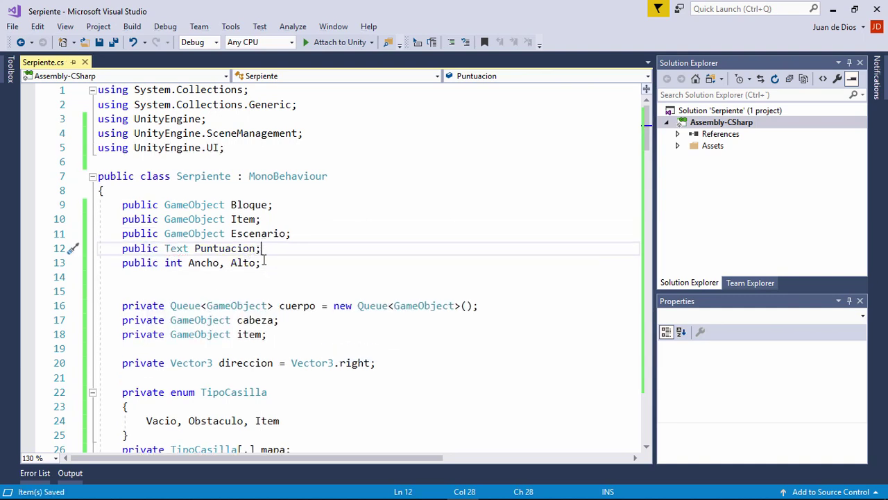
pyautogui.click(269, 264)
# - Remove the blank line after Ancho, Alto, add 'private int puntos' below direccion, and save
pyautogui.press('Delete')
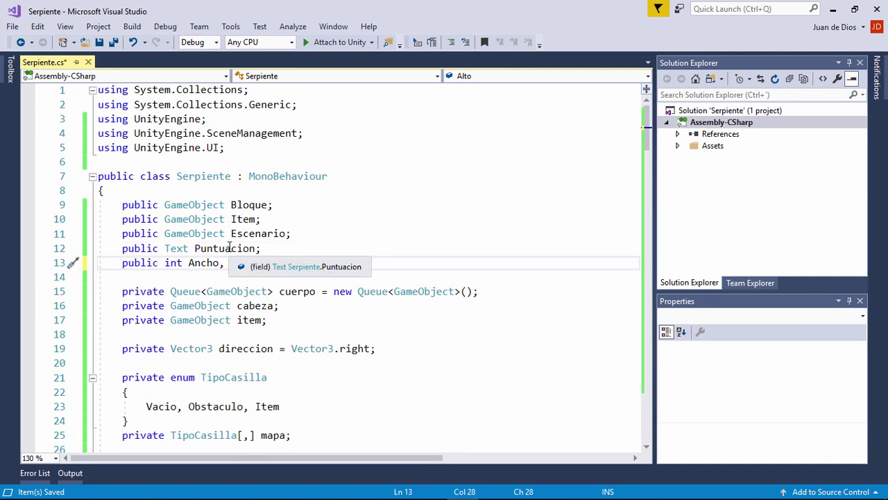
pyautogui.write('Alto;')
pyautogui.click(401, 345)
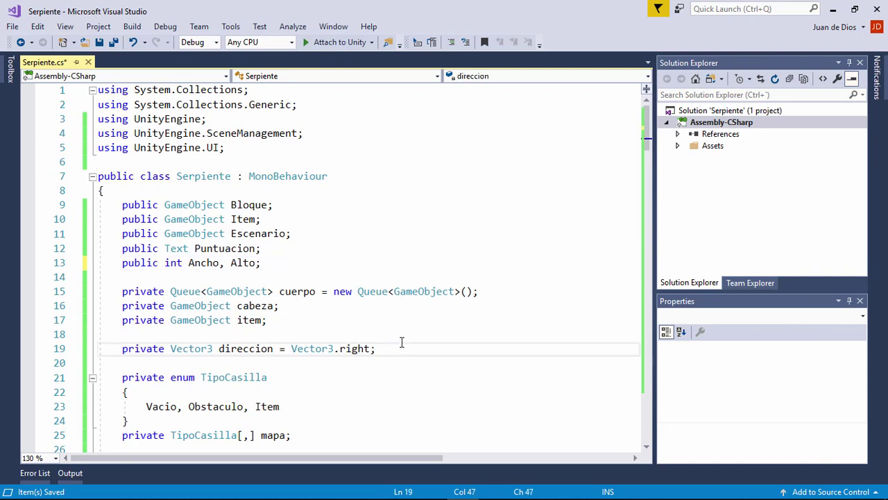
pyautogui.press('Return')
pyautogui.press('Return')
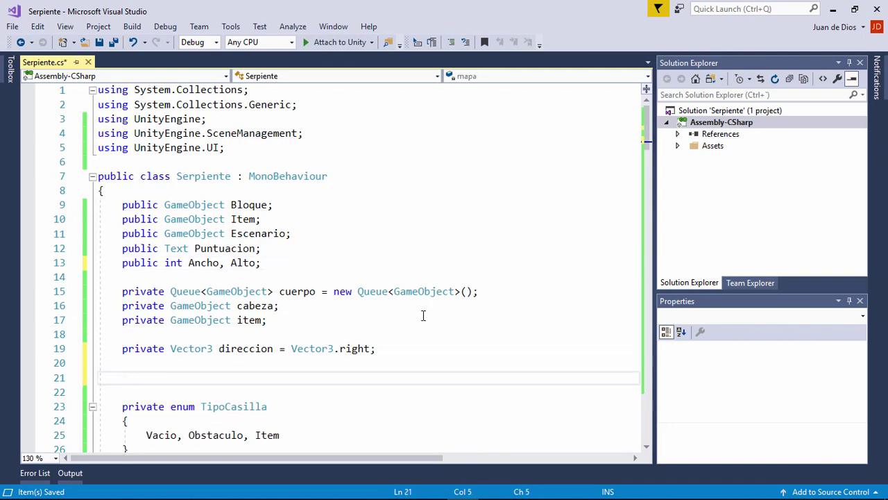
pyautogui.write('private int')
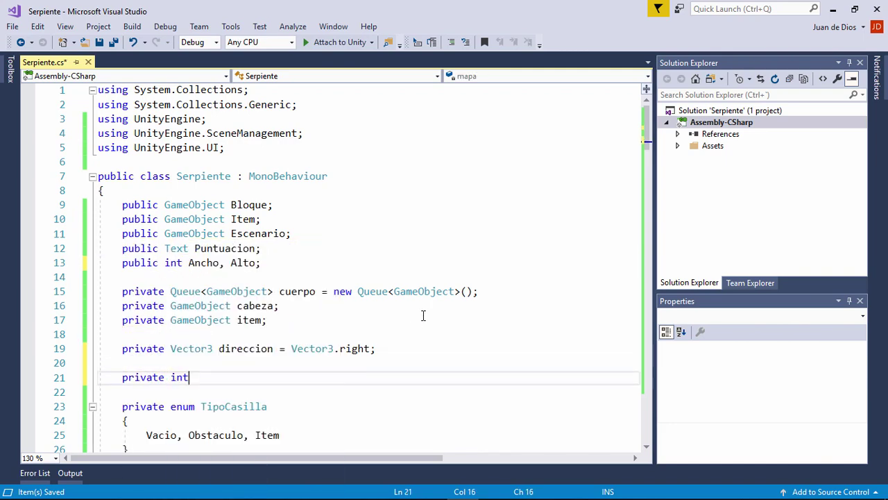
pyautogui.write(' puntos;')
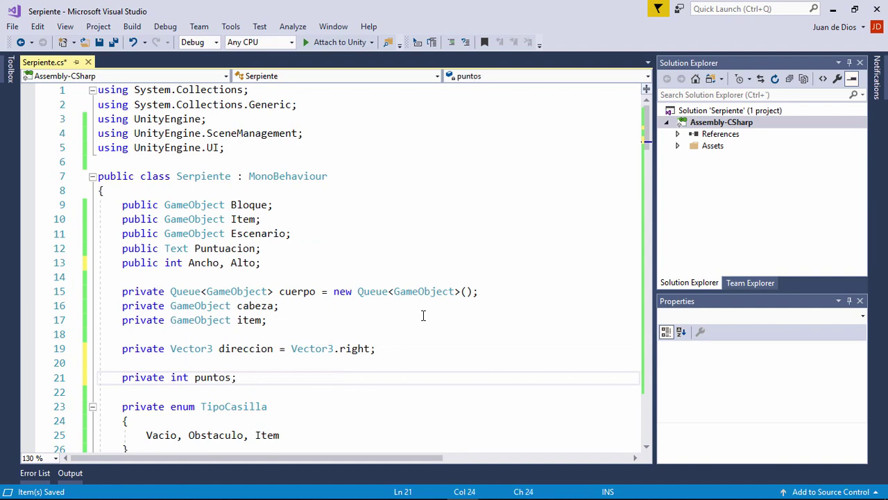
pyautogui.hotkey('ctrl', 's')
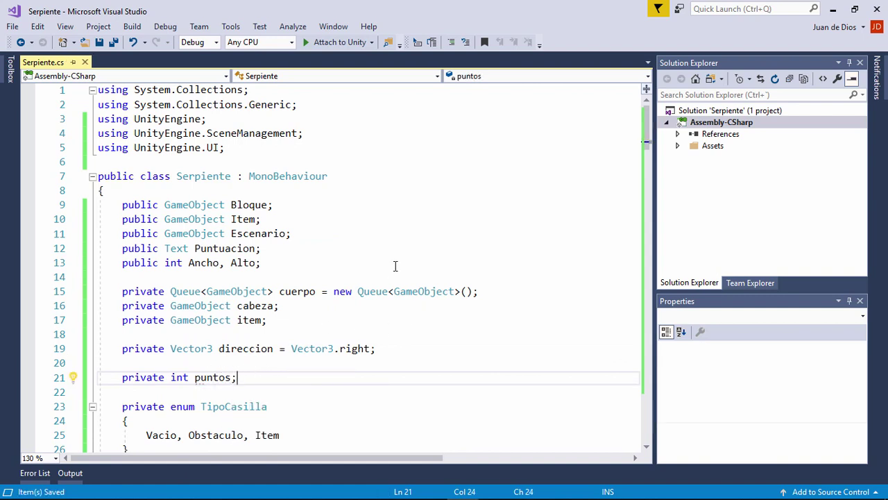
pyautogui.scroll(-2, 331, 246)
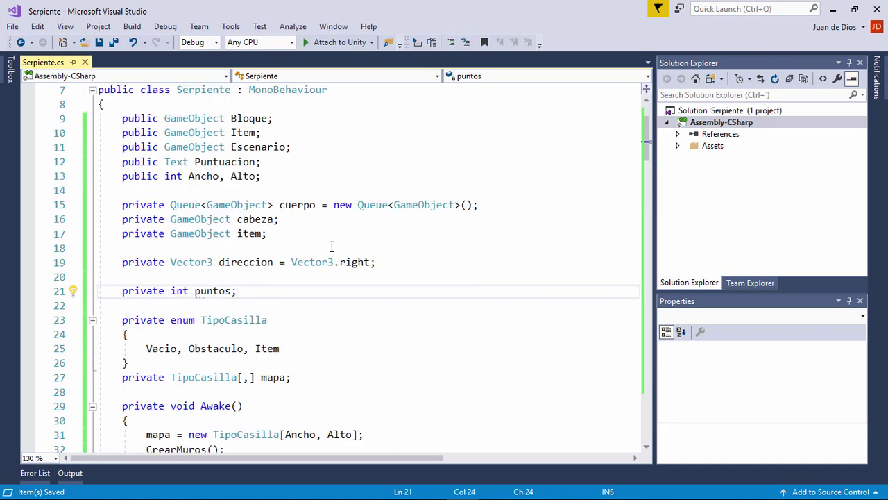
pyautogui.scroll(-2, 311, 244)
pyautogui.scroll(-2, 311, 244)
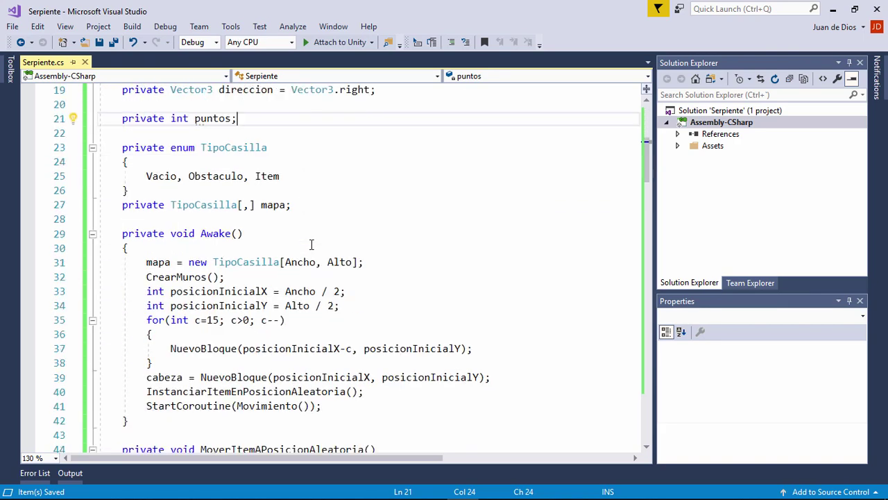
pyautogui.scroll(-2, 310, 244)
# - Create a private void IncrementarPuntos() method below Awake that starts with puntos++;
pyautogui.click(158, 335)
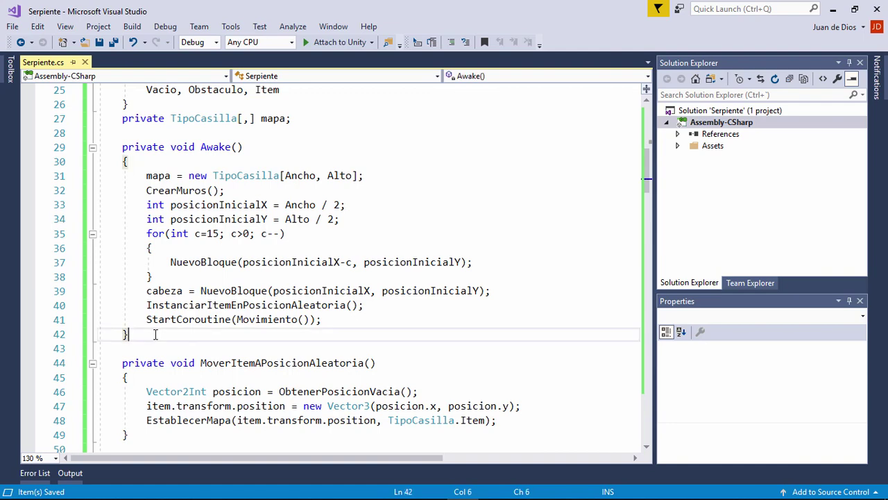
pyautogui.press('Return')
pyautogui.press('Return')
pyautogui.write('privat')
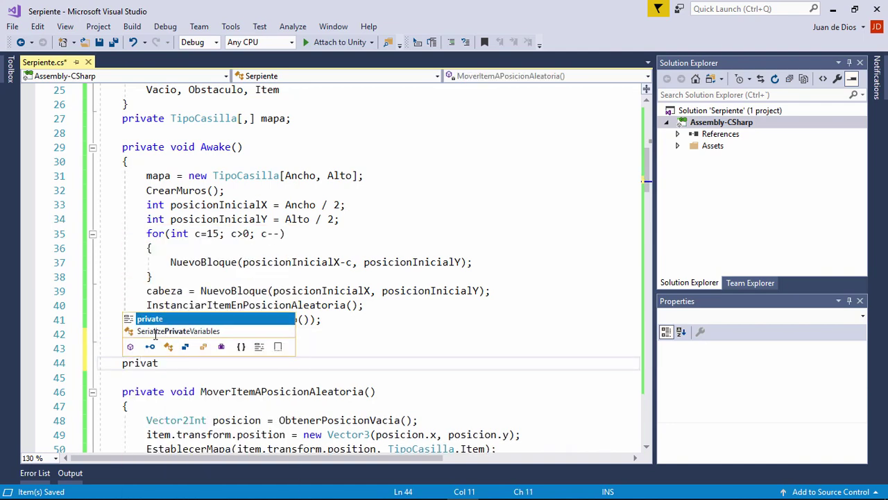
pyautogui.write('e void Incrementa')
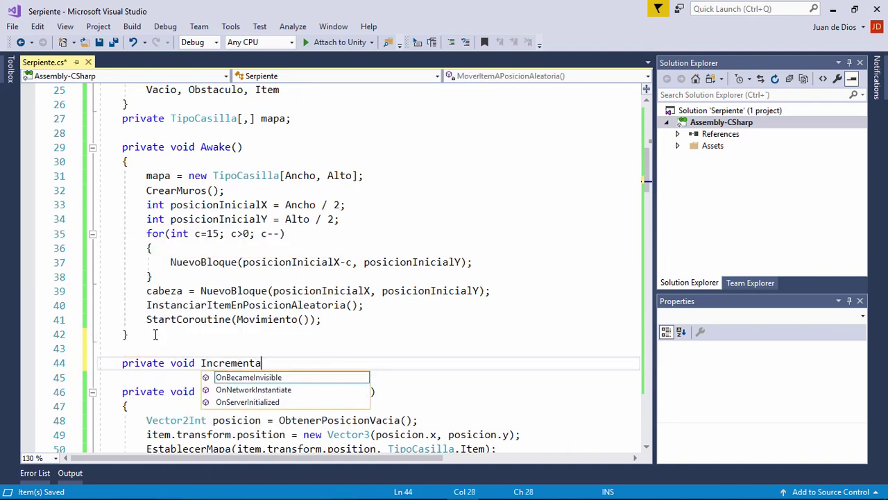
pyautogui.write('rPuntos(){')
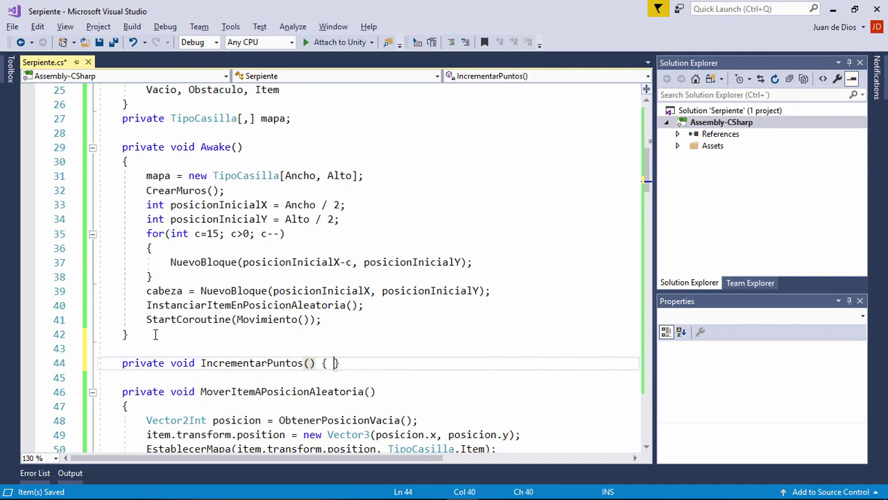
pyautogui.press('Return')
pyautogui.write('puntos++;')
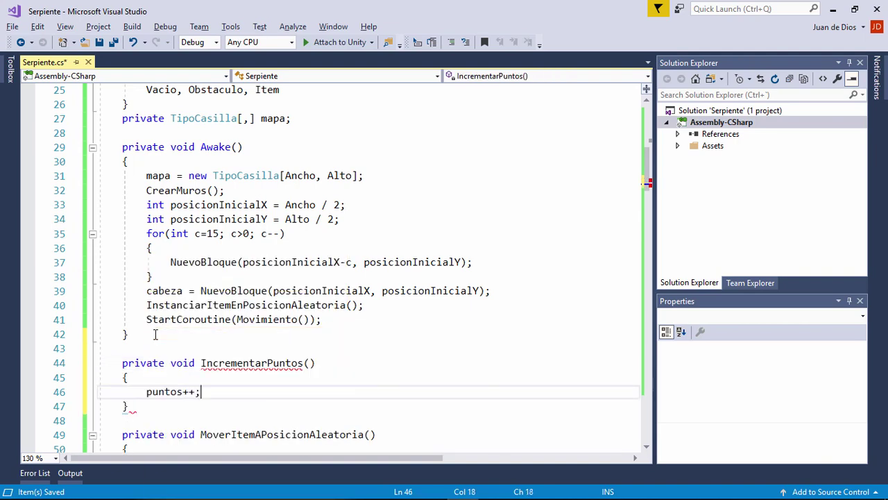
pyautogui.press('Return')
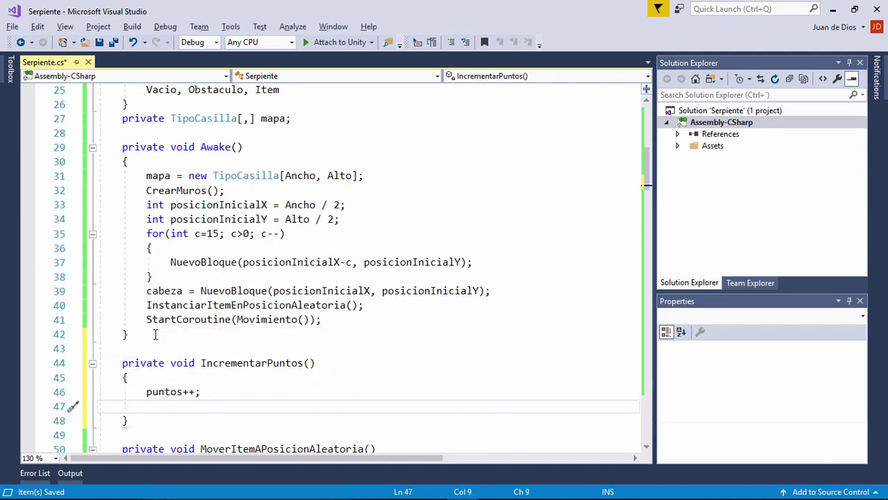
# - Add 'Puntuacion.text = puntos.ToString();' as the method's second line
pyautogui.write('P')
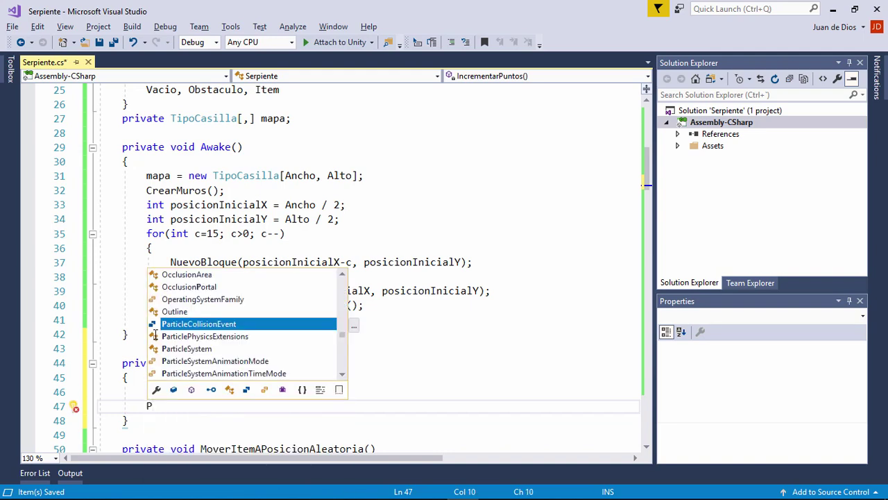
pyautogui.write('untuacion')
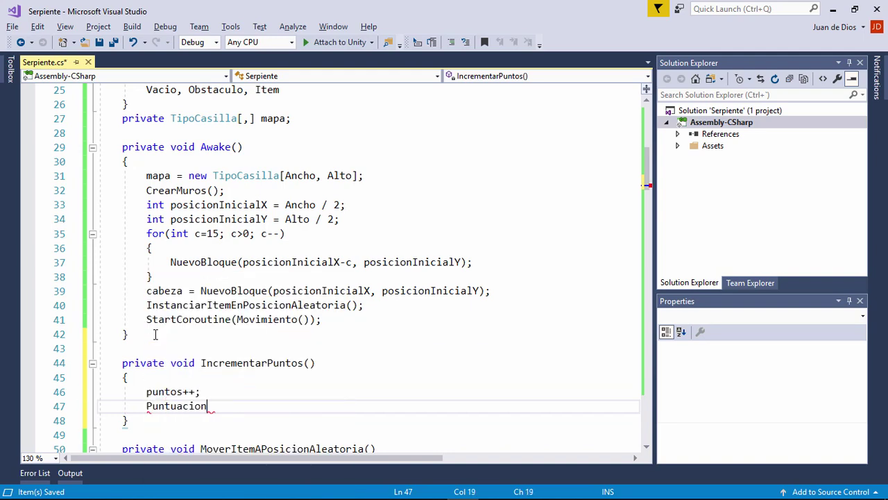
pyautogui.write('.text = ')
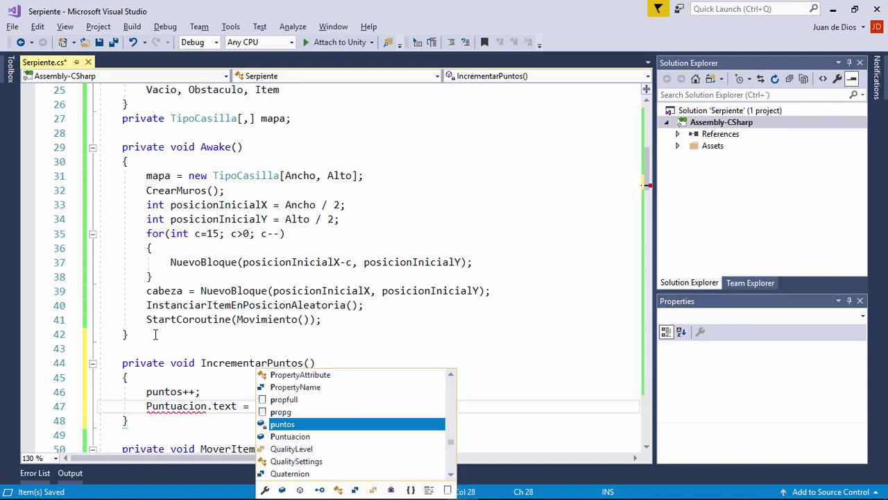
pyautogui.write('punto')
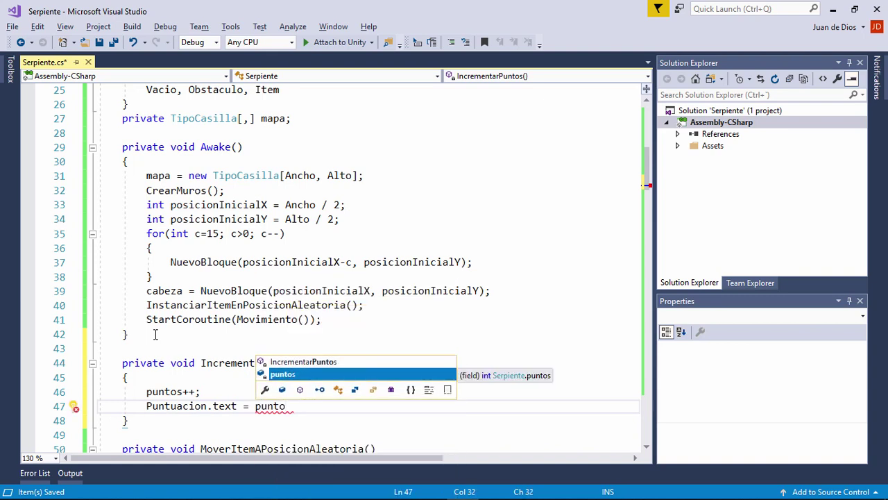
pyautogui.press('Tab')
pyautogui.write('.')
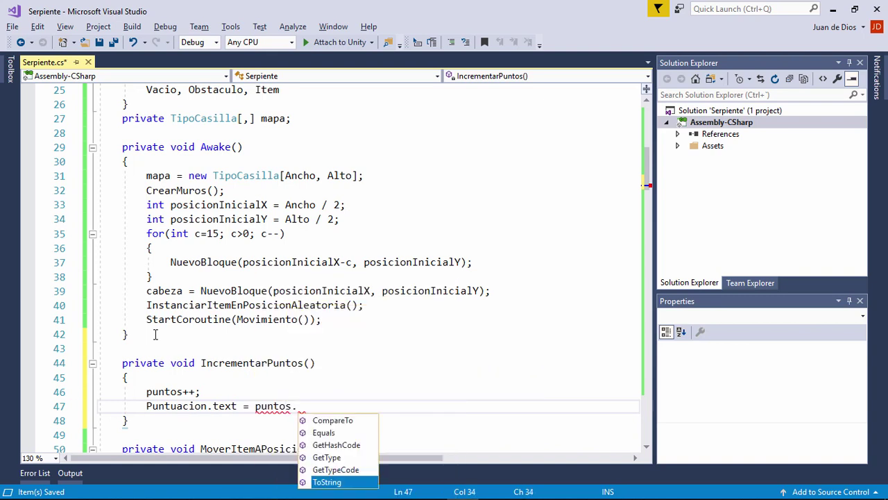
pyautogui.press('Tab')
pyautogui.write('();')
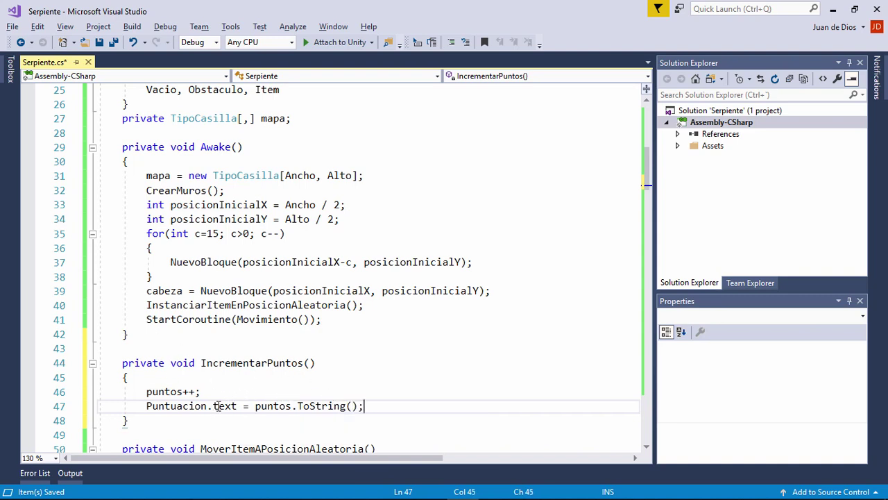
pyautogui.click(226, 365)
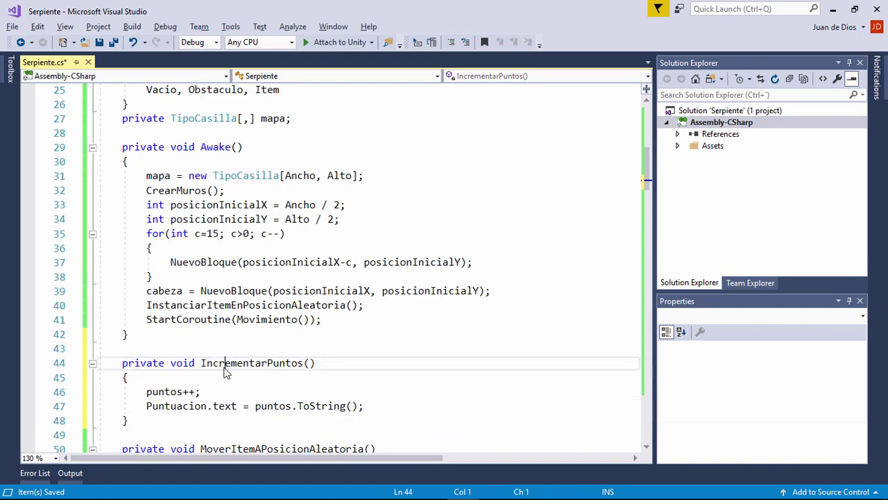
pyautogui.doubleClick(226, 366)
# - Scroll to Movimiento and review the TipoCasilla.Item branch that grows the body and relocates the item
pyautogui.scroll(-4, 291, 319)
pyautogui.scroll(-4, 287, 309)
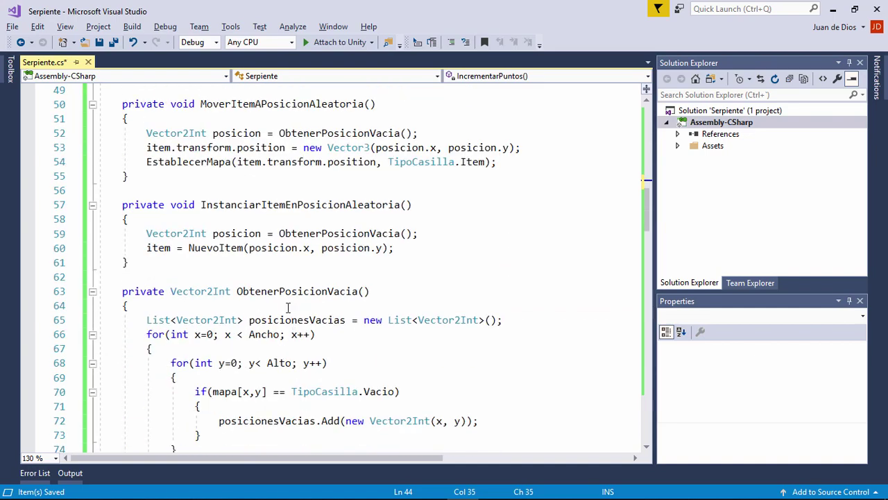
pyautogui.scroll(-2, 287, 307)
pyautogui.scroll(-1, 268, 305)
pyautogui.scroll(-3, 268, 276)
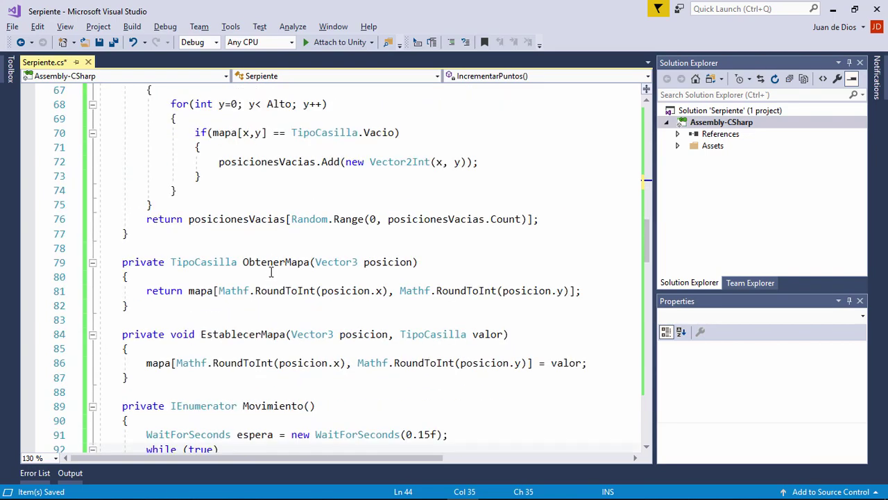
pyautogui.scroll(-2, 270, 271)
pyautogui.scroll(-3, 298, 234)
pyautogui.scroll(-3, 270, 188)
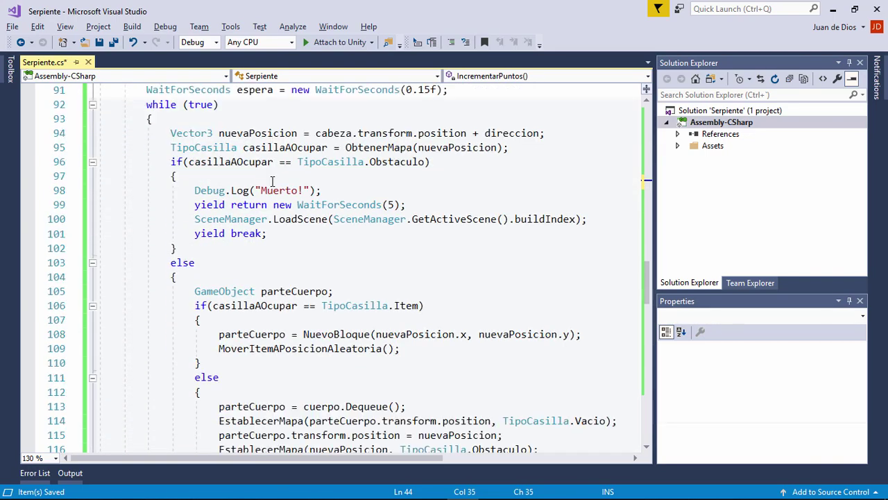
pyautogui.scroll(2, 256, 156)
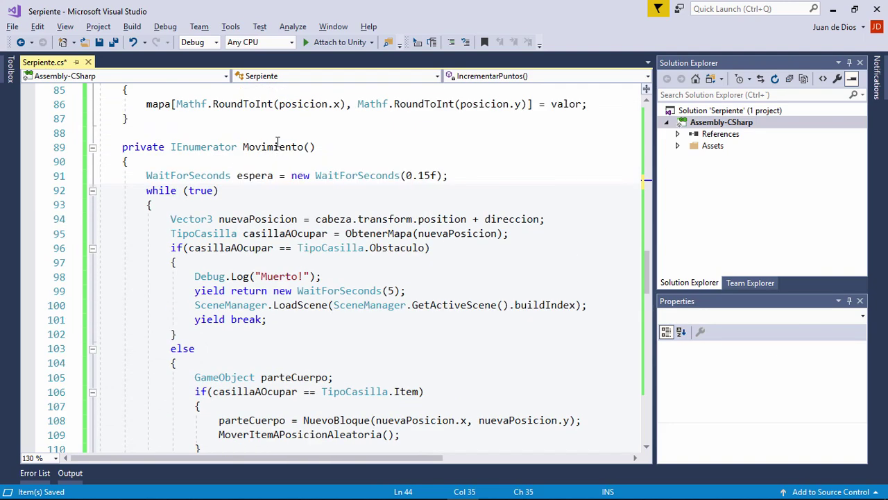
pyautogui.scroll(-2, 254, 194)
pyautogui.click(223, 306)
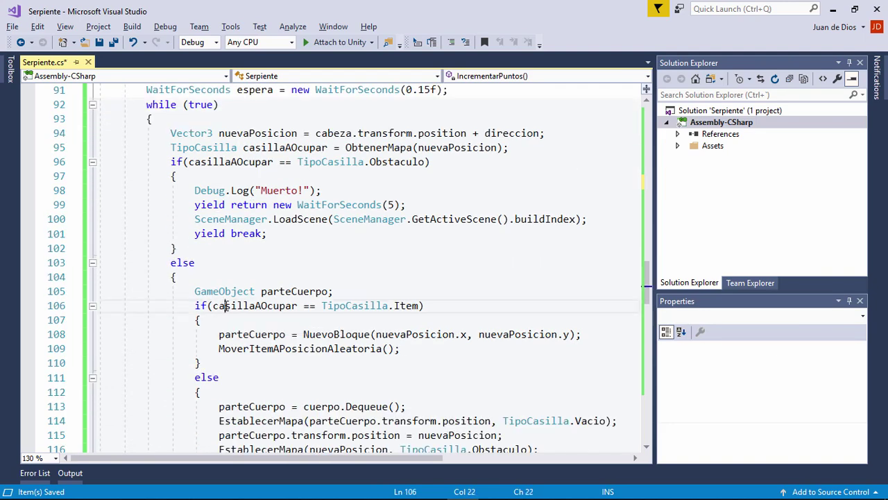
pyautogui.click(400, 305)
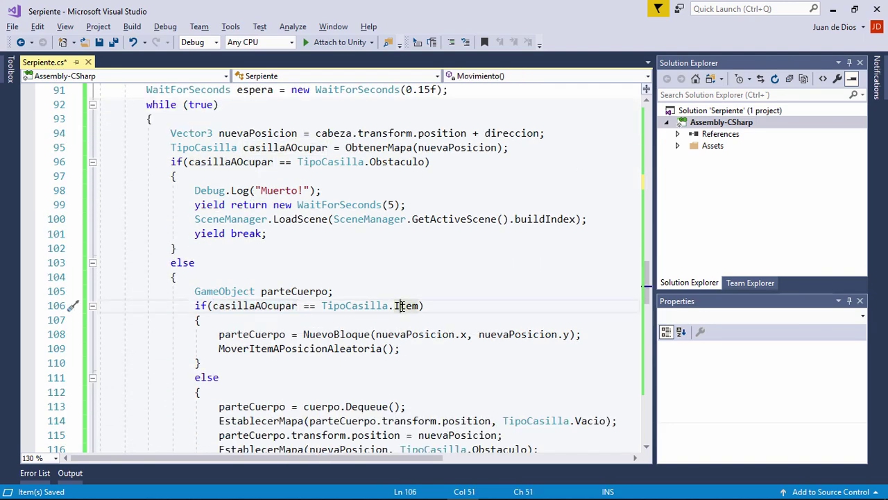
pyautogui.moveTo(236, 334); pyautogui.dragTo(439, 335)
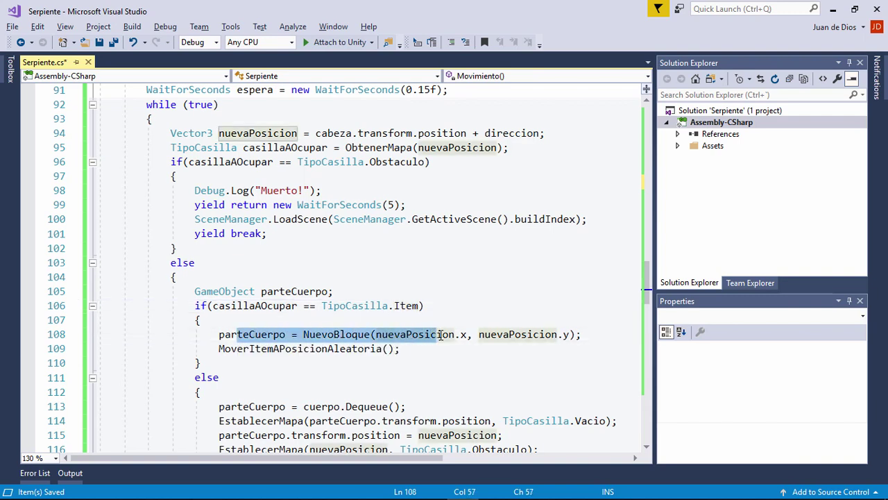
pyautogui.moveTo(236, 349); pyautogui.dragTo(356, 352)
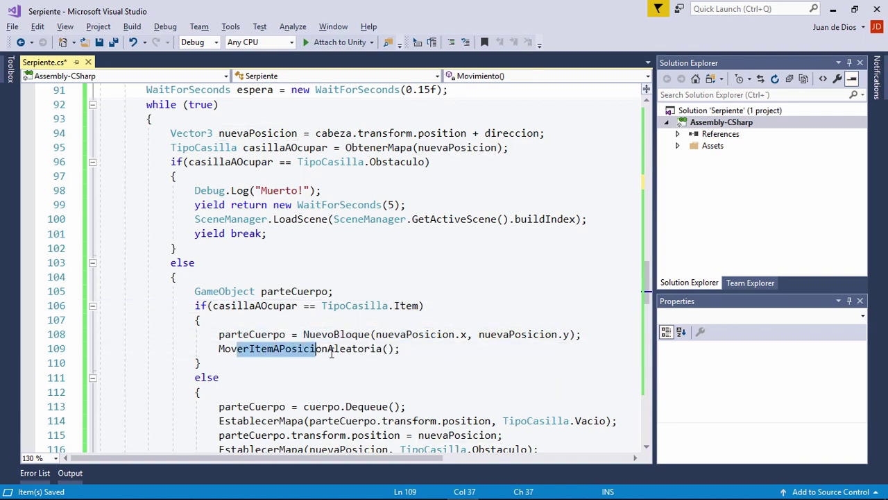
# - Add IncrementarPuntos(); after MoverItemAPosicionAleatoria();, save, and return to Unity
pyautogui.click(409, 348)
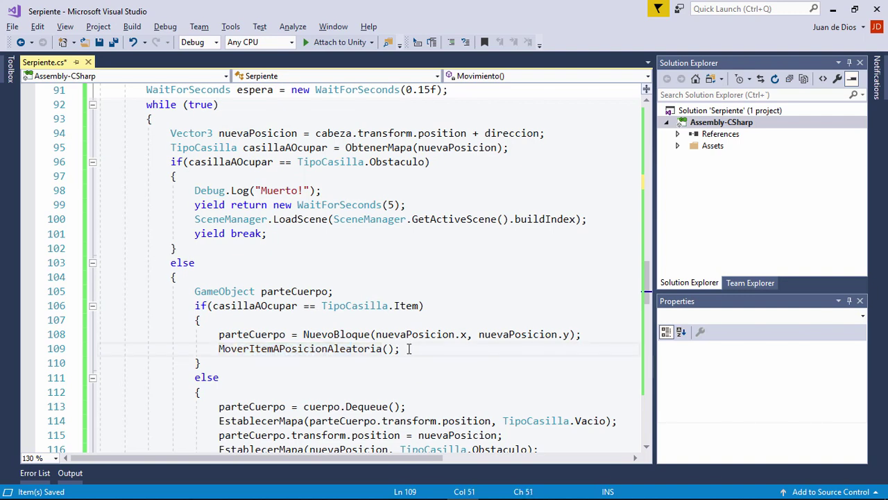
pyautogui.press('Return')
pyautogui.write('IncrementarPuntos8')
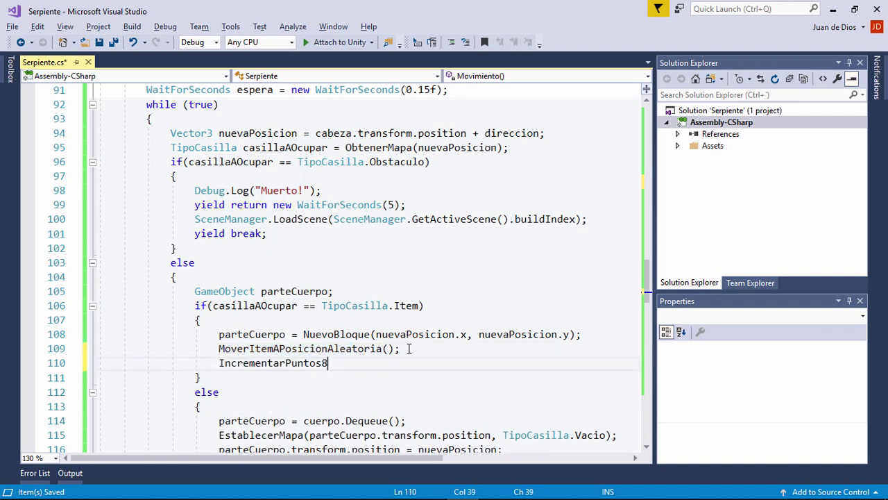
pyautogui.press('BackSpace')
pyautogui.write('();')
pyautogui.hotkey('ctrl', 's')
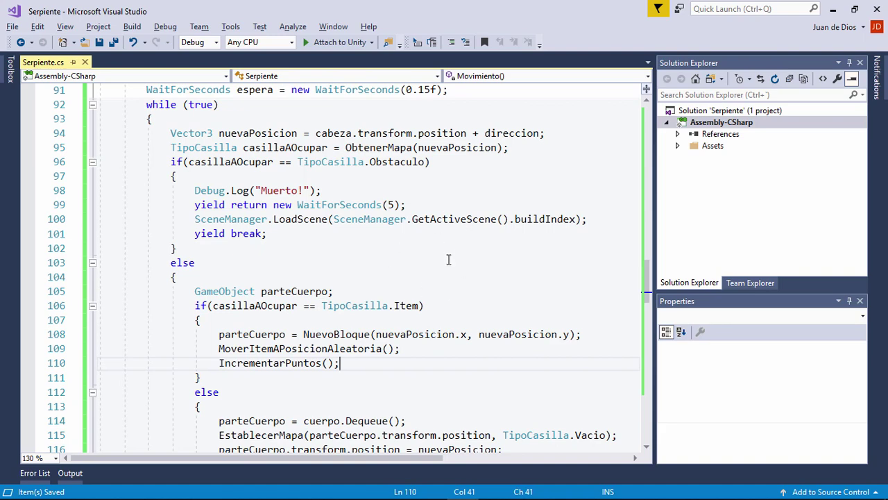
pyautogui.hotkey('alt', 'Tab')
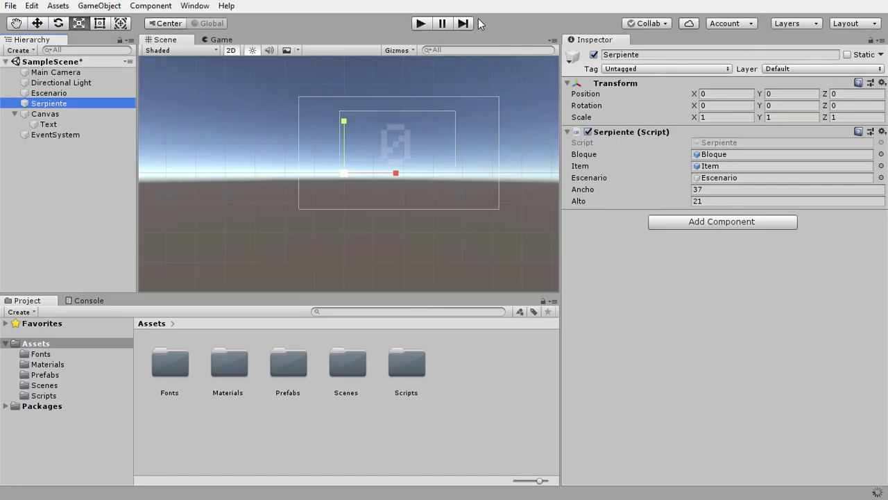
# - Test-run the game, drag the Text object onto Serpiente's Puntuacion slot, and play again
pyautogui.click(420, 24)
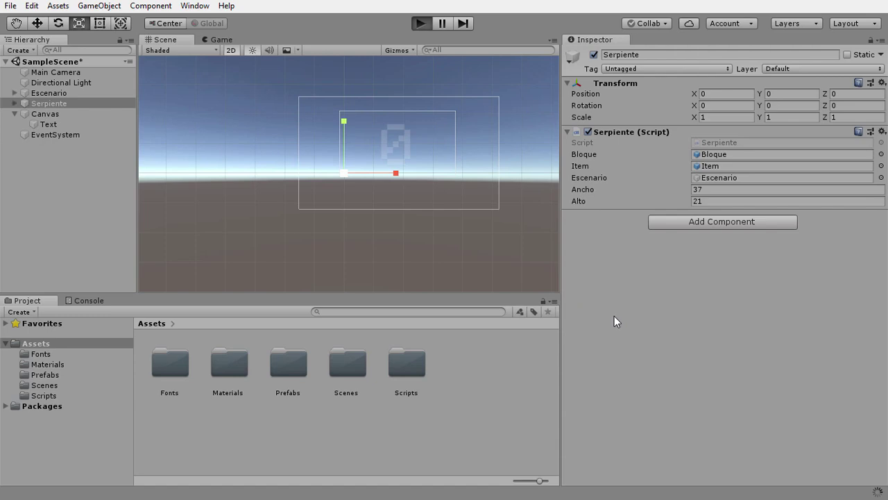
pyautogui.click(421, 25)
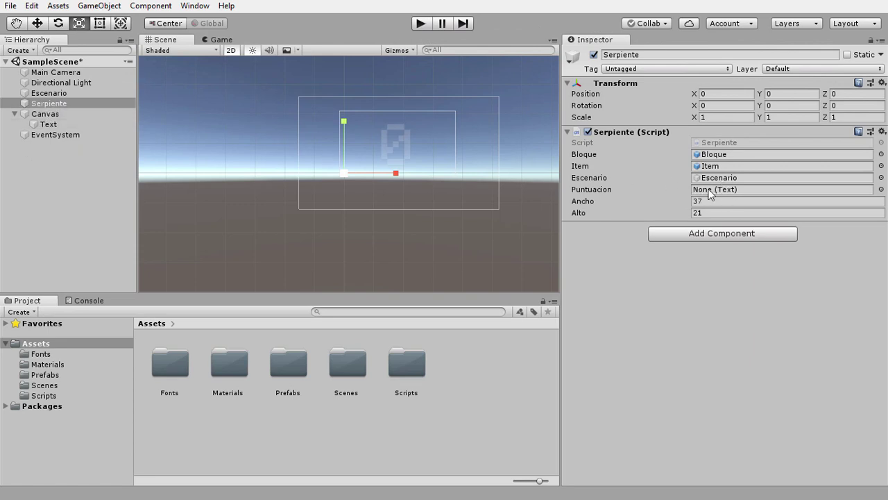
pyautogui.moveTo(46, 125); pyautogui.dragTo(703, 192)
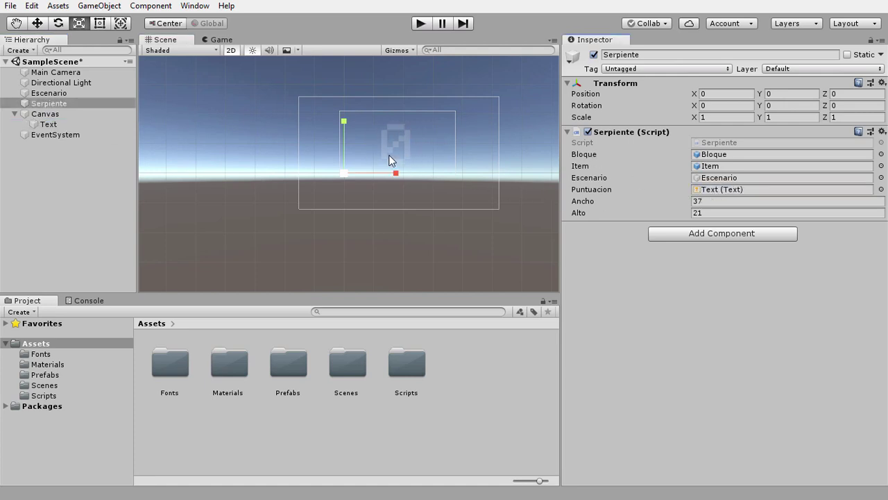
pyautogui.click(421, 24)
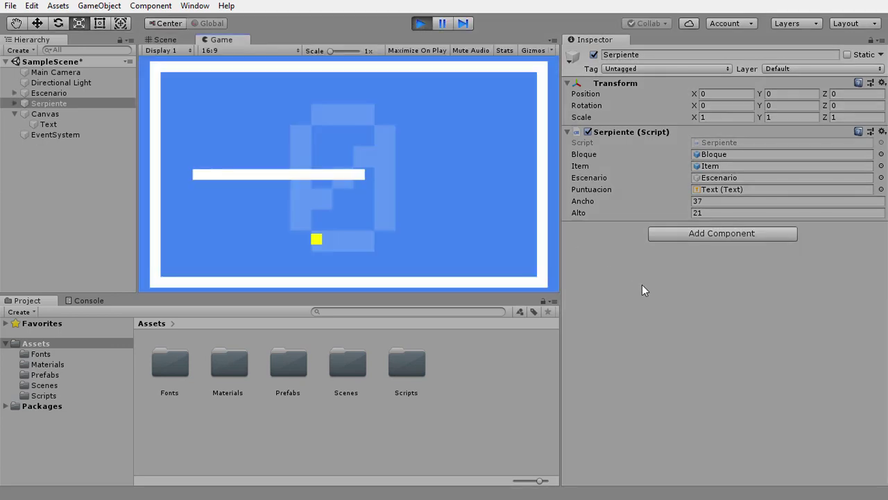
# - Steer the snake with the arrow keys to eat item after item, raising the faded score to 17
pyautogui.press('Down')
pyautogui.press('Left')
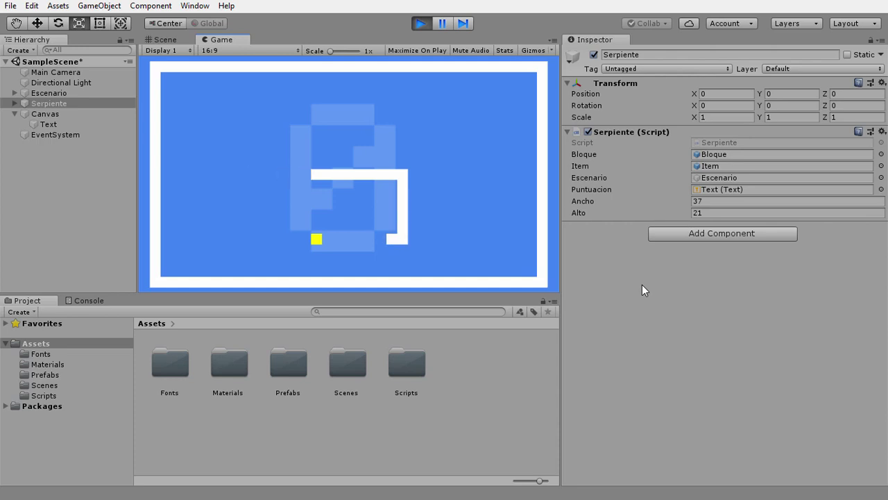
pyautogui.press('Up')
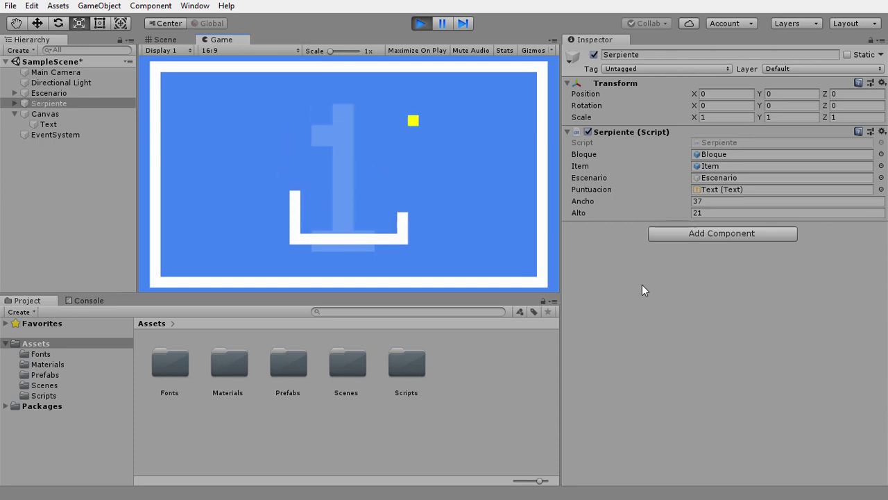
pyautogui.press('Right')
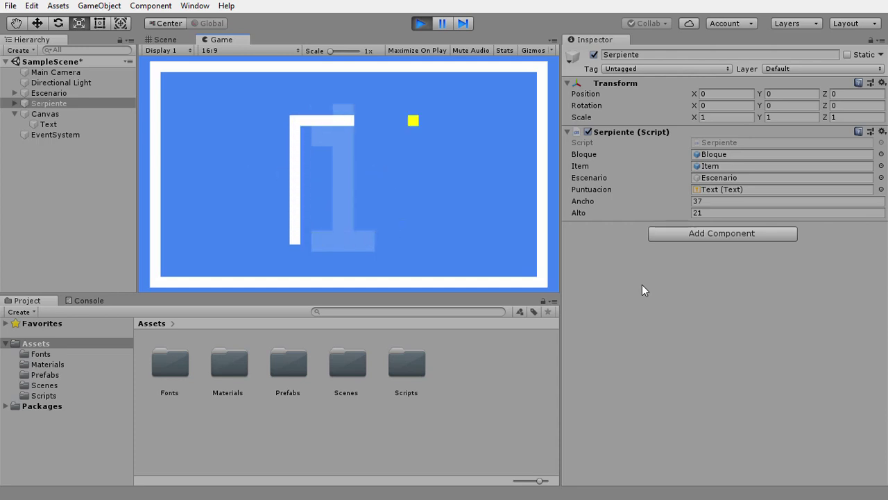
pyautogui.press('Up')
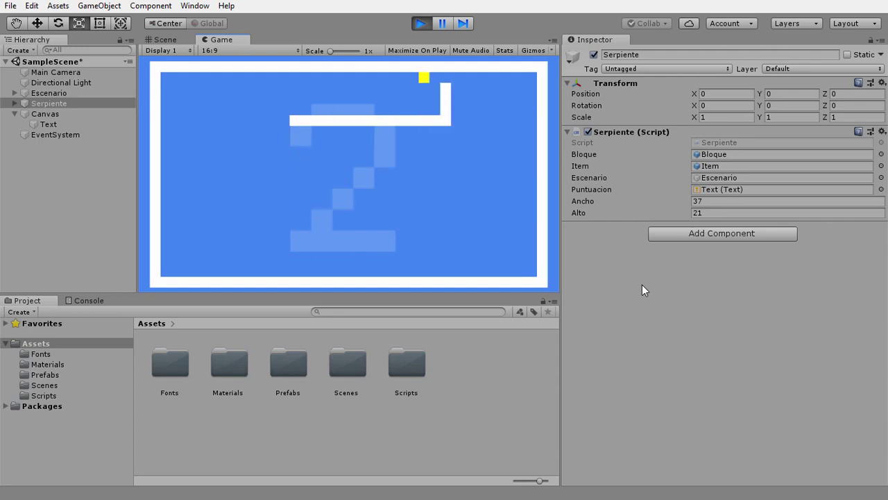
pyautogui.press('Left')
pyautogui.press('Down')
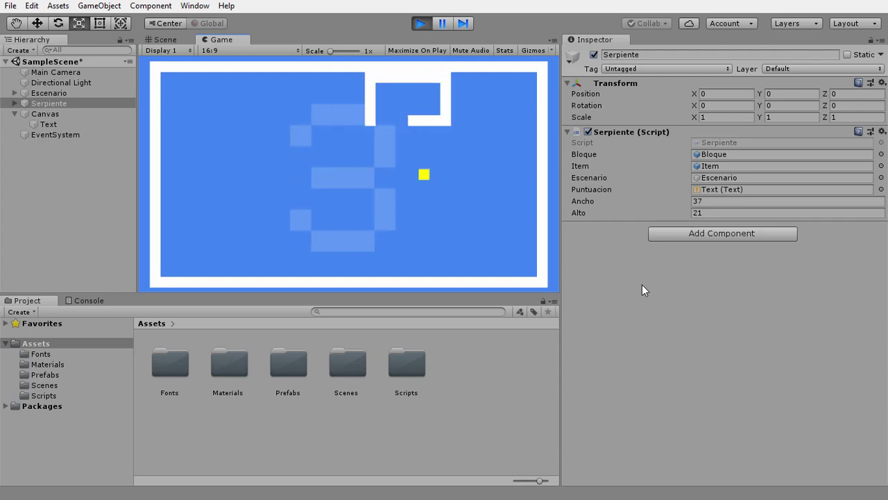
pyautogui.press('Right')
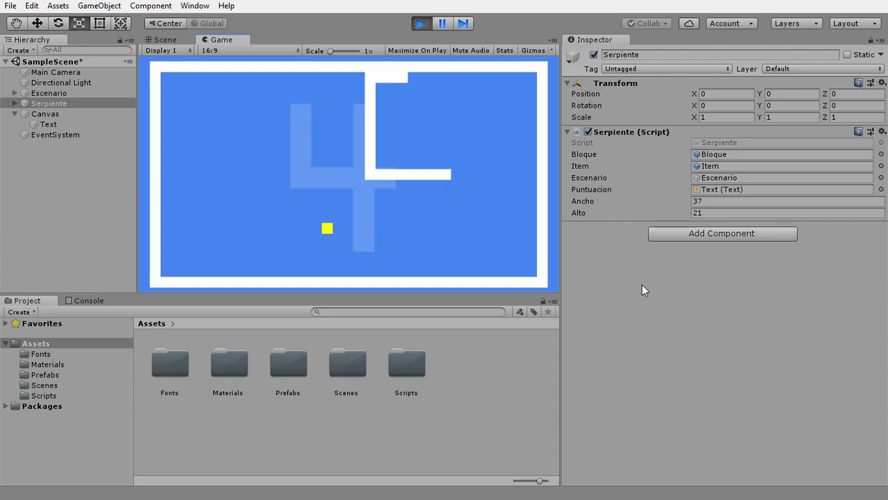
pyautogui.press('Down')
pyautogui.press('Left')
pyautogui.press('Up')
pyautogui.press('Left')
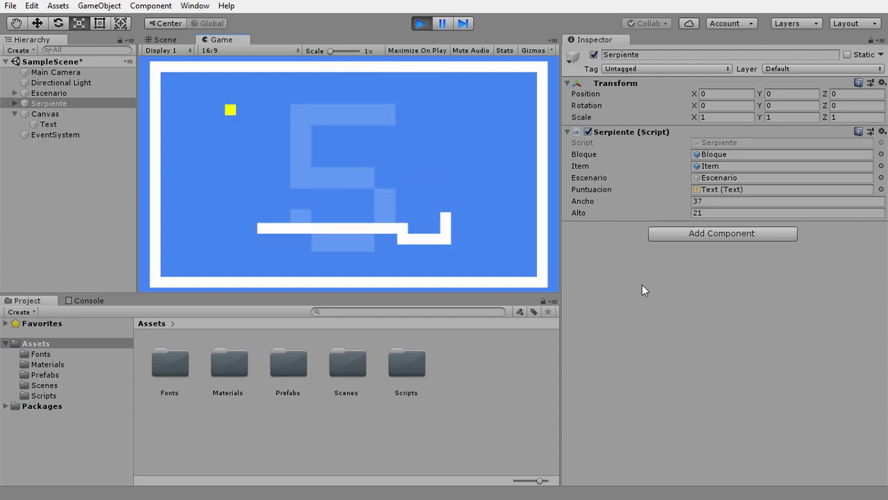
pyautogui.press('Up')
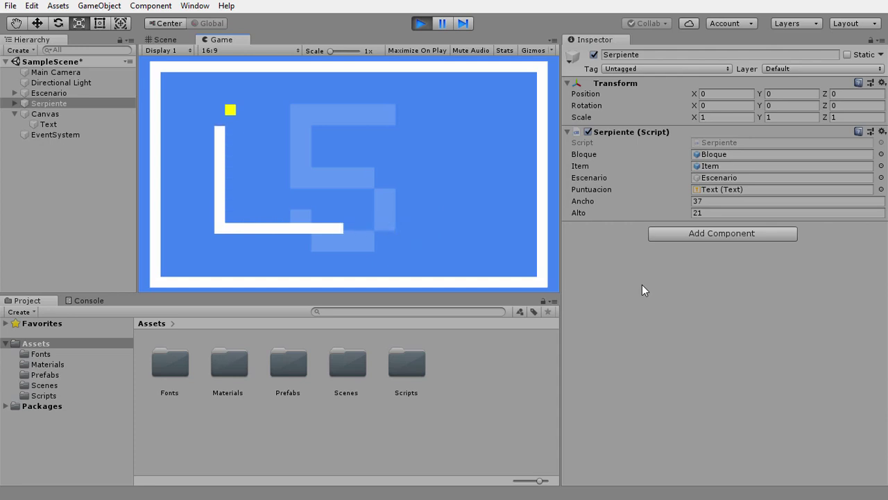
pyautogui.press('Right')
pyautogui.press('Up')
pyautogui.press('Left')
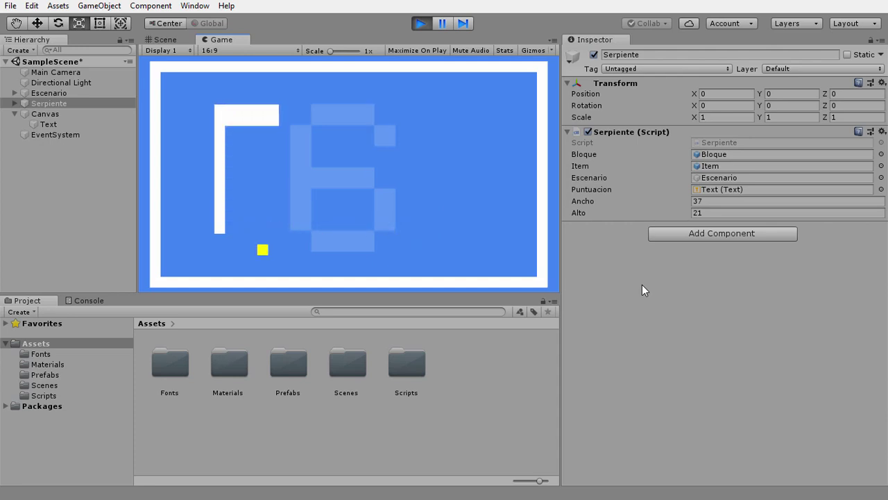
pyautogui.press('Down')
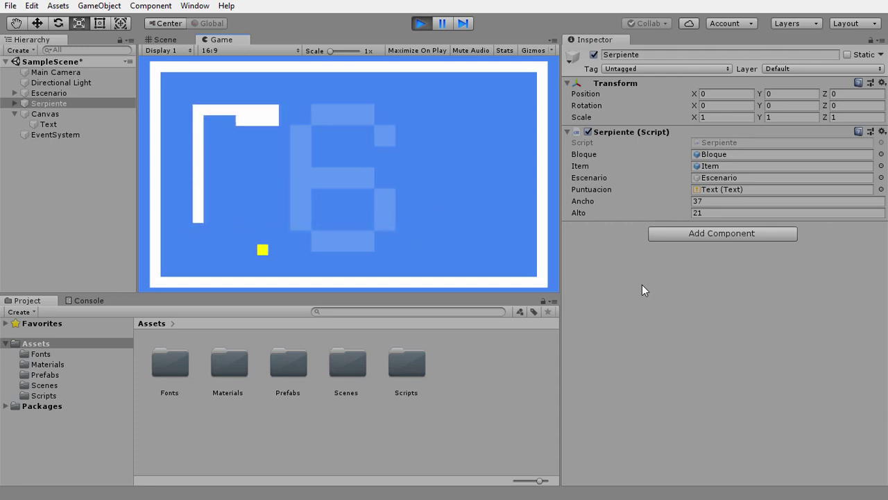
pyautogui.press('Right')
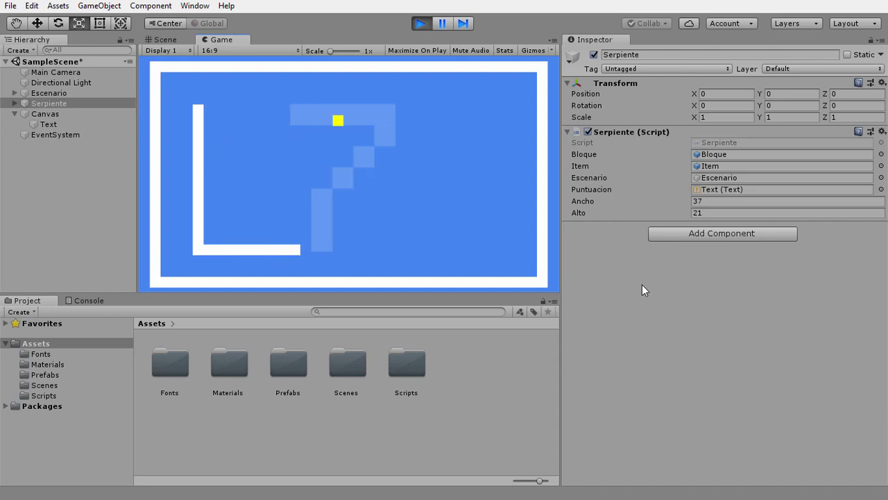
pyautogui.press('Up')
pyautogui.press('Right')
pyautogui.press('Up')
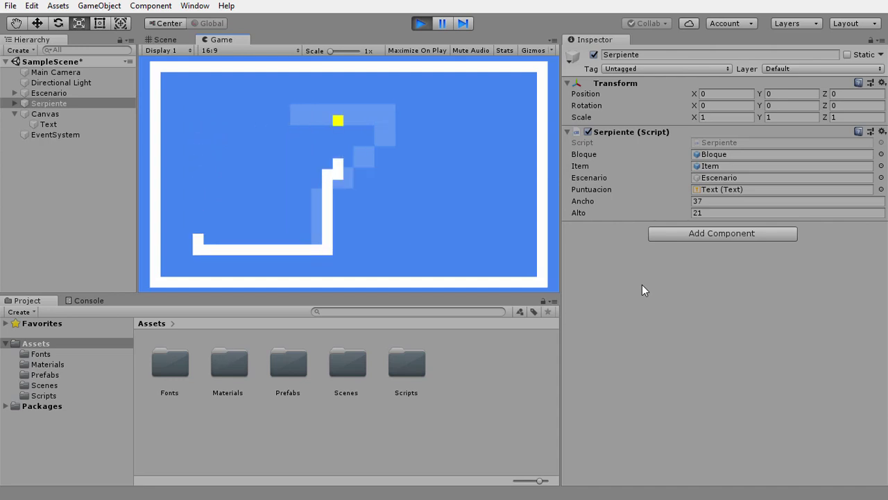
pyautogui.press('Right')
pyautogui.press('Up')
pyautogui.press('Right')
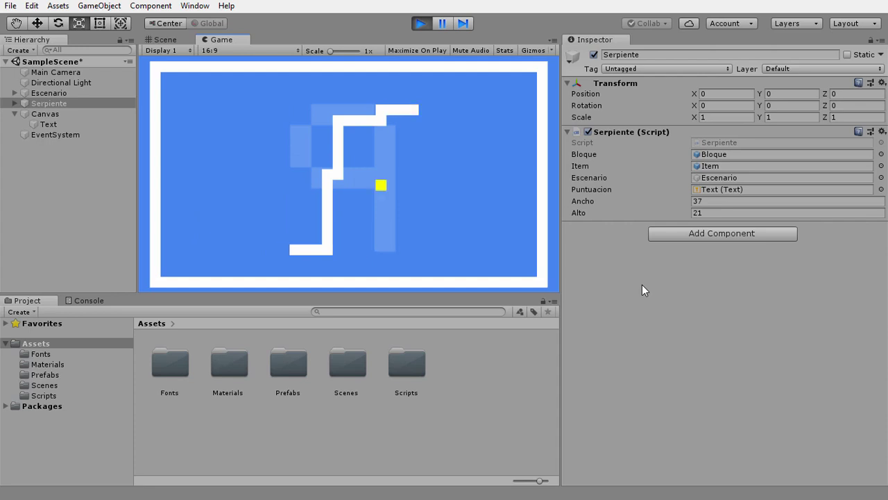
pyautogui.press('Down')
pyautogui.press('Left')
pyautogui.press('Down')
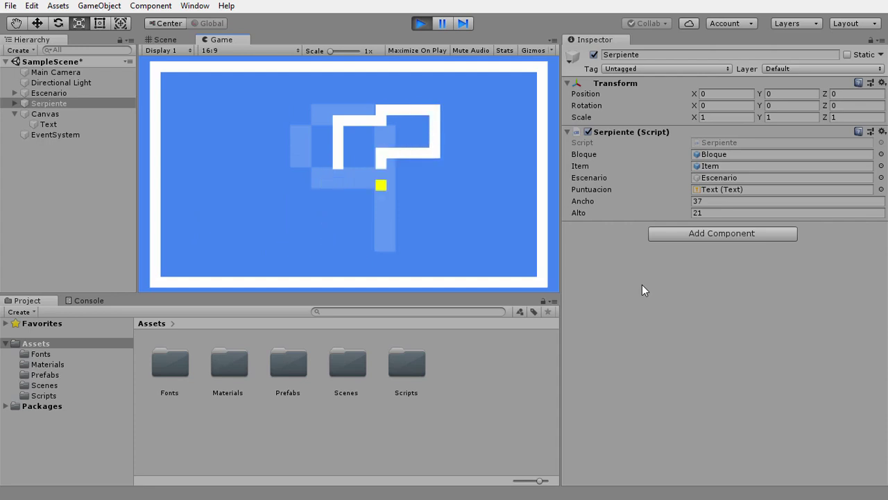
pyautogui.press('Right')
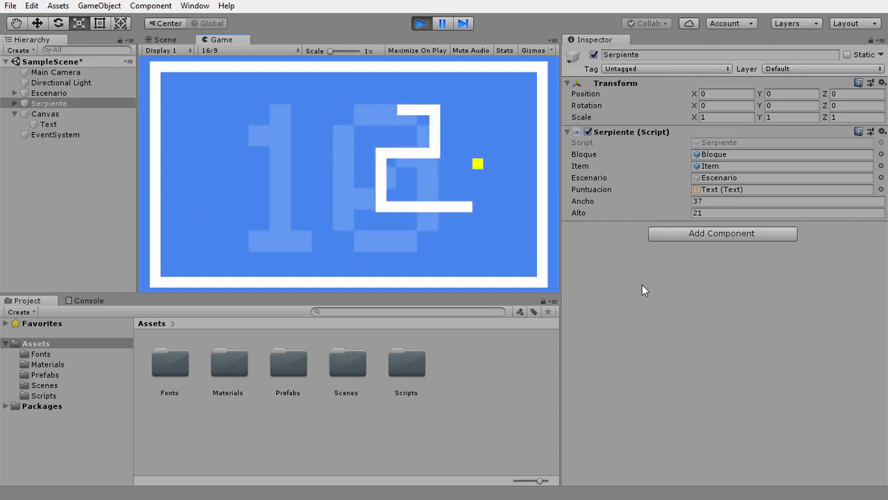
pyautogui.press('Up')
pyautogui.press('Left')
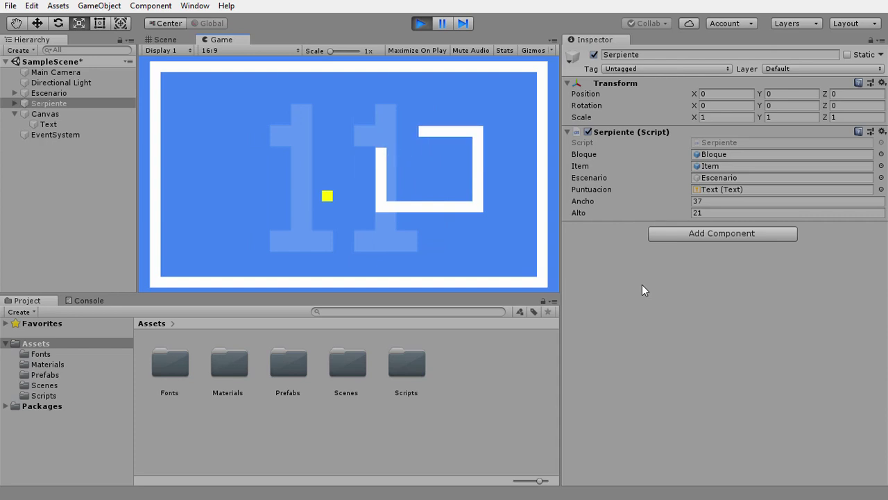
pyautogui.press('Down')
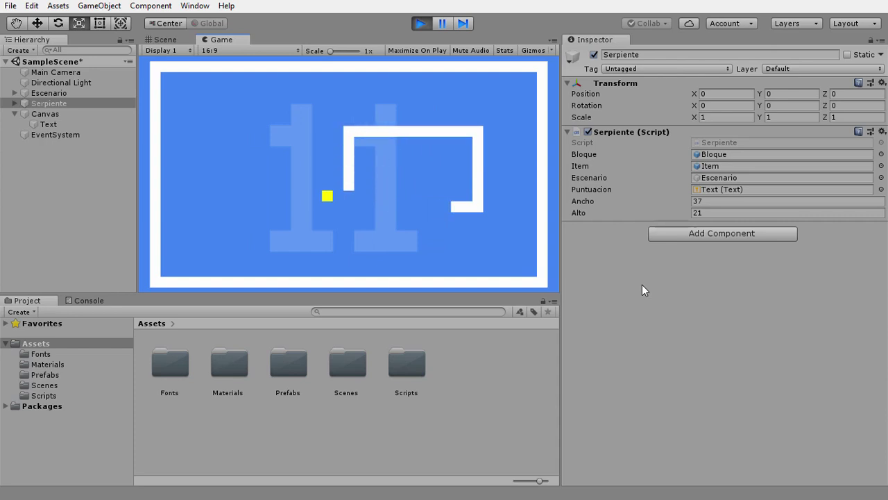
pyautogui.press('Left')
pyautogui.press('Up')
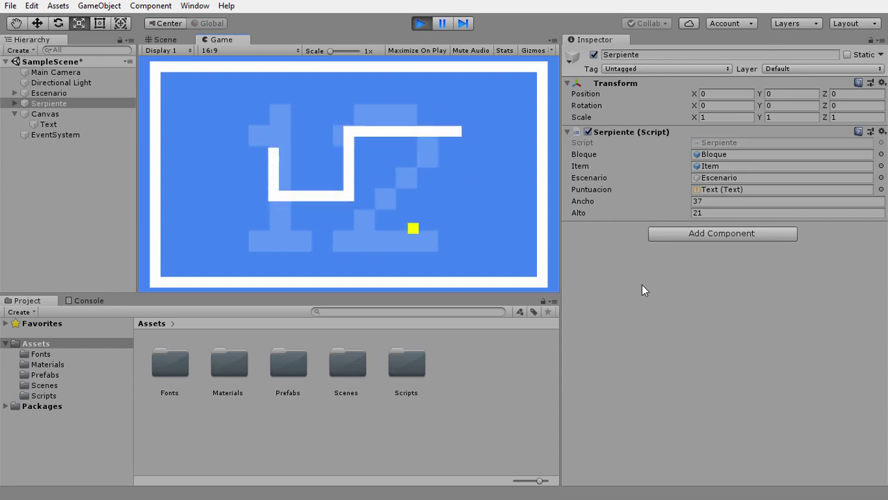
pyautogui.press('Right')
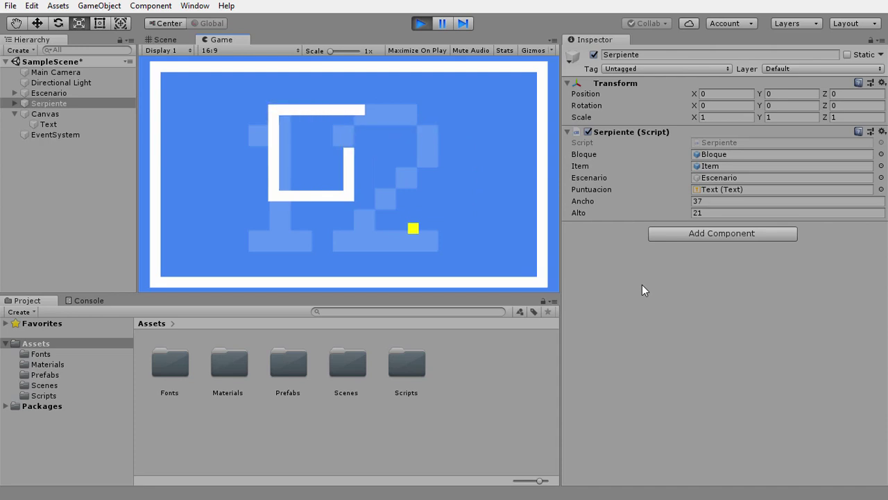
pyautogui.press('Down')
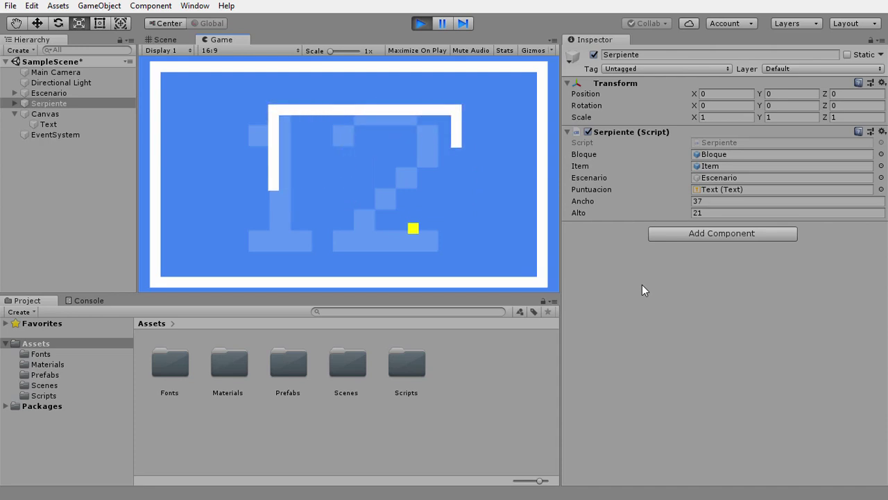
pyautogui.press('Left')
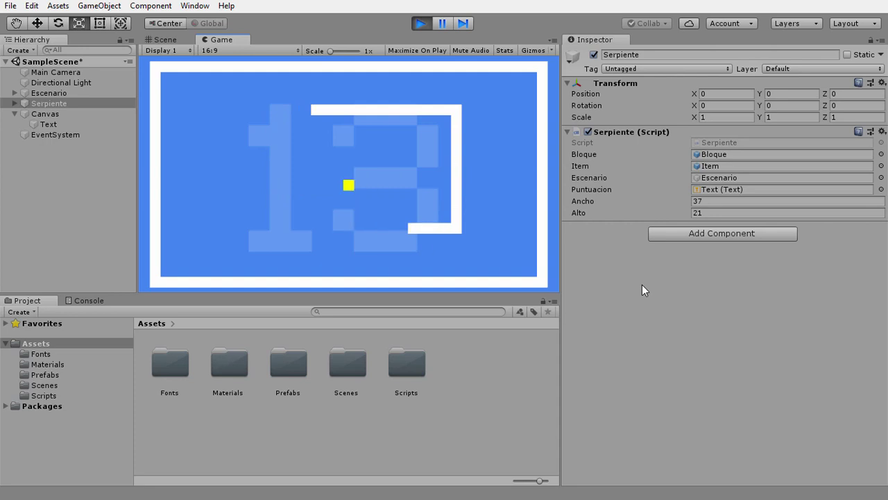
pyautogui.press('Up')
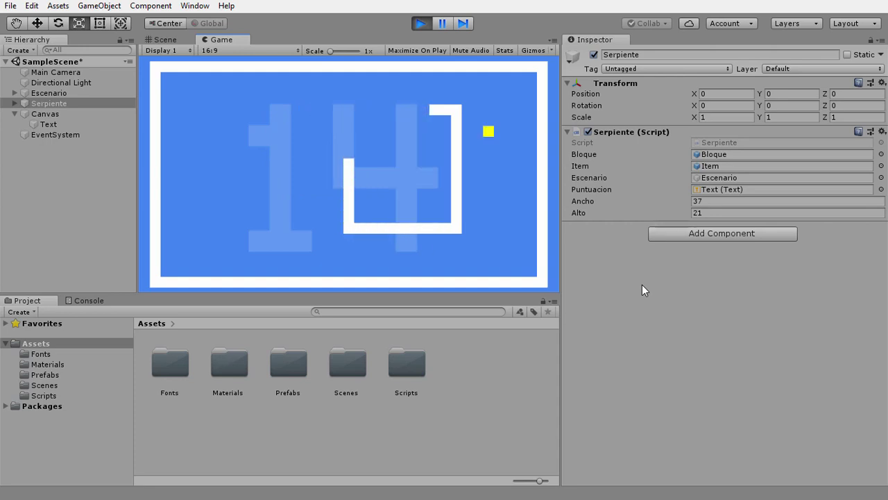
pyautogui.press('Right')
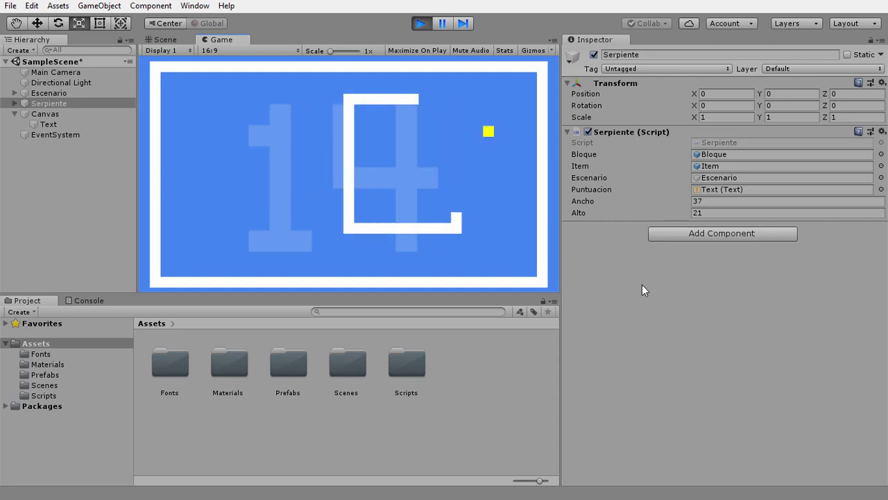
pyautogui.press('Down')
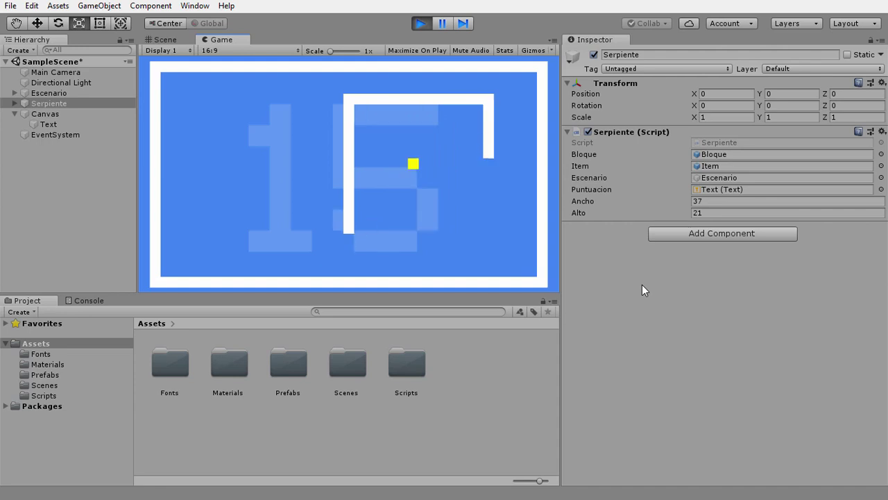
pyautogui.press('Left')
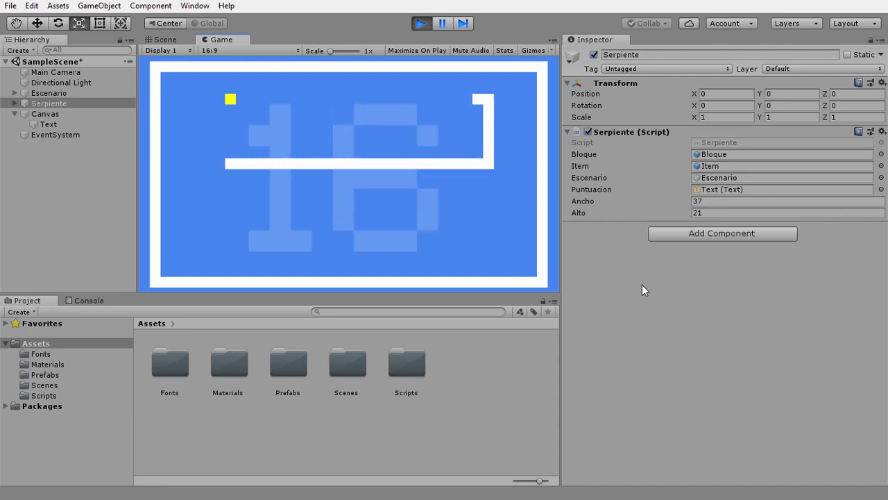
pyautogui.press('Up')
pyautogui.press('Left')
pyautogui.press('Down')
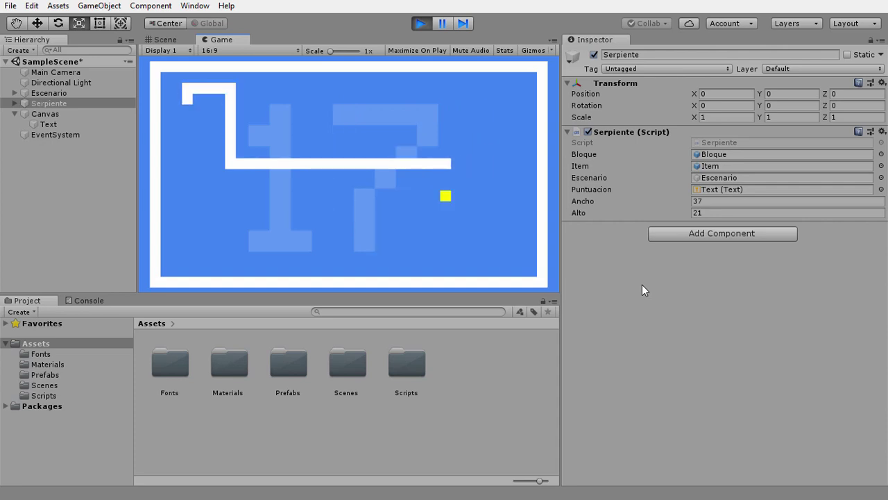
pyautogui.press('Right')
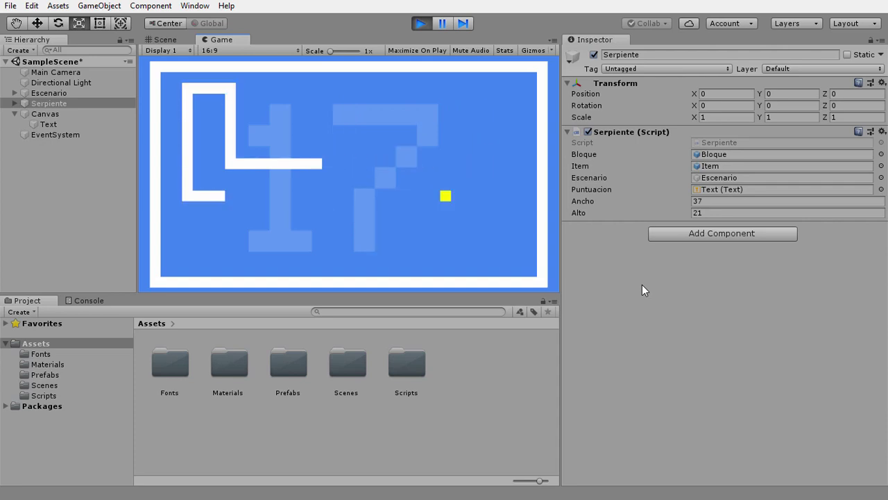
pyautogui.press('Up')
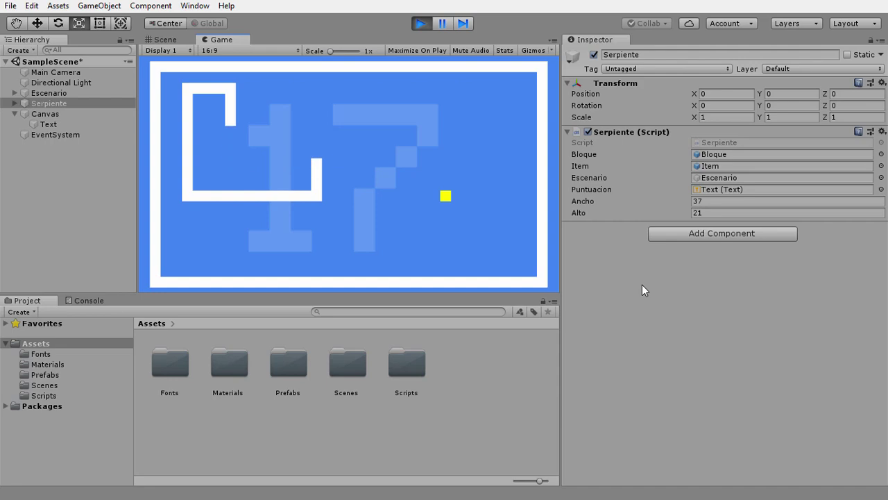